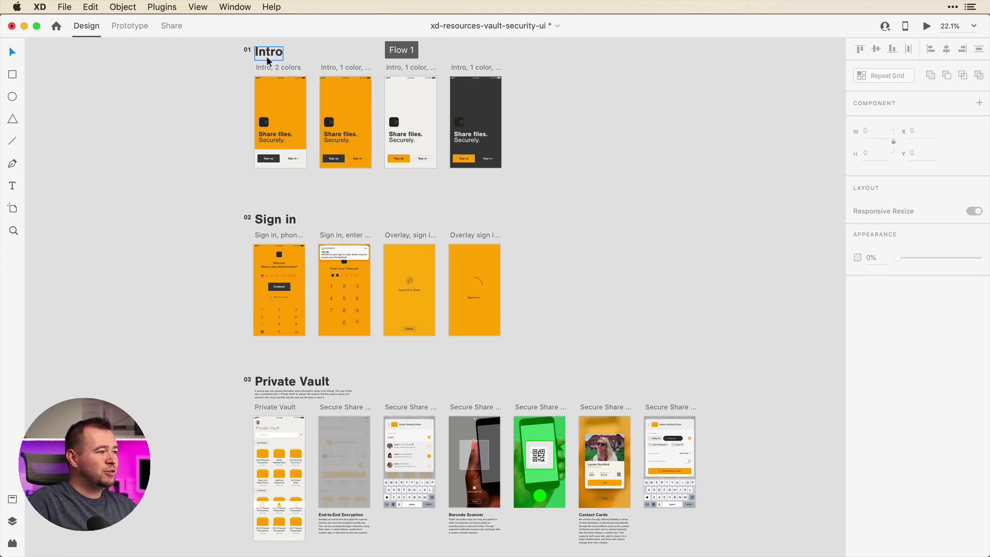
# Select the Flow 1 marker to see which intro artboards it covers
pyautogui.scroll(3, 241, 67)
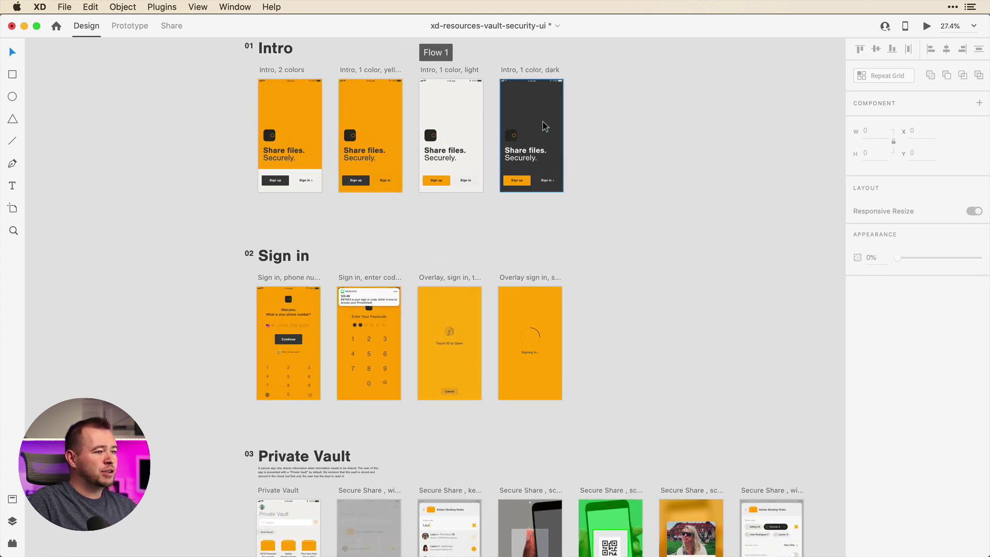
pyautogui.scroll(1, 378, 124)
pyautogui.scroll(2, 378, 124)
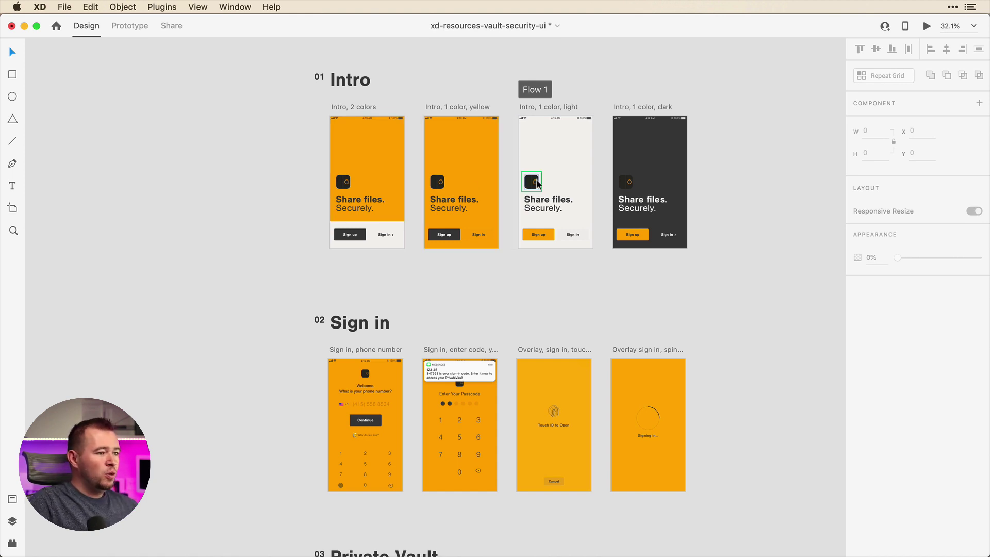
pyautogui.click(533, 95)
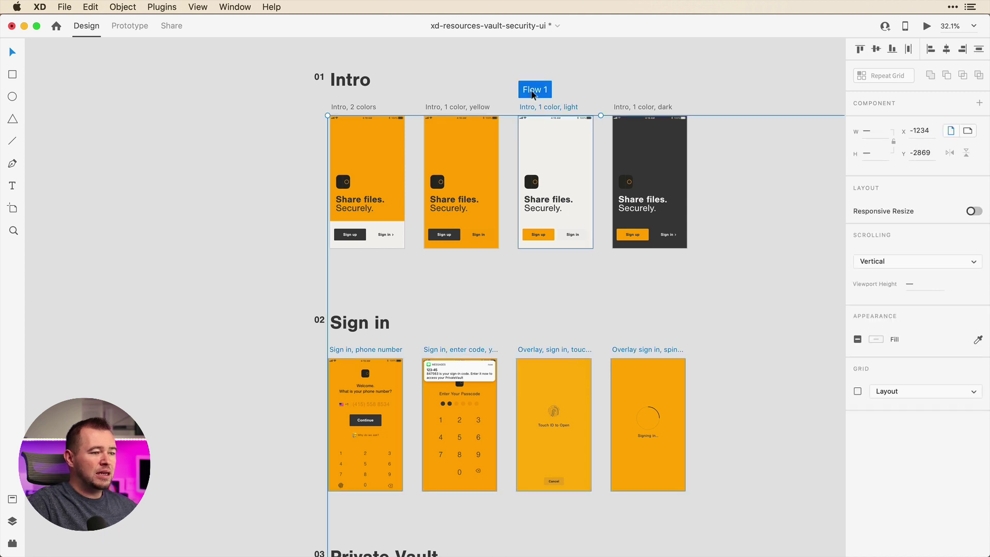
pyautogui.scroll(-3, 532, 89)
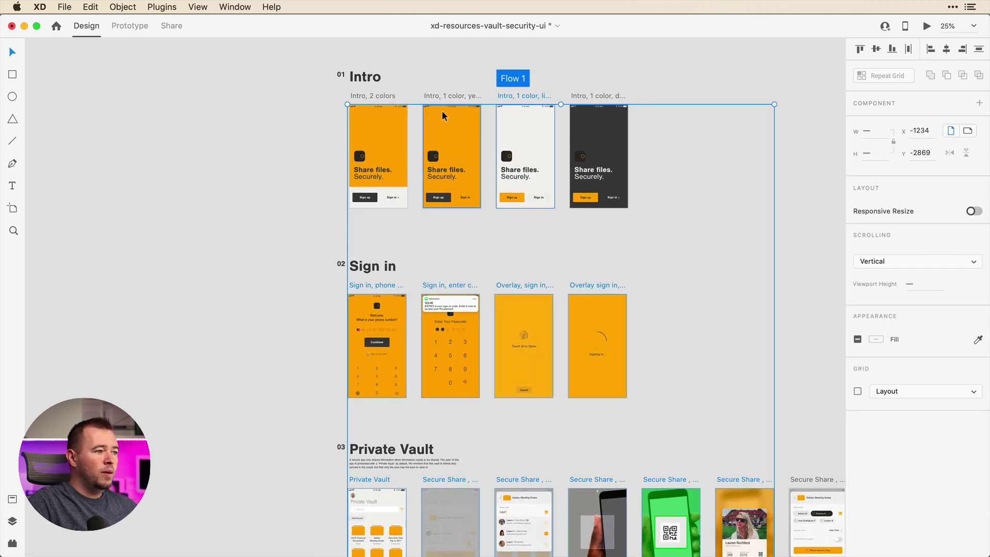
pyautogui.scroll(5, 373, 112)
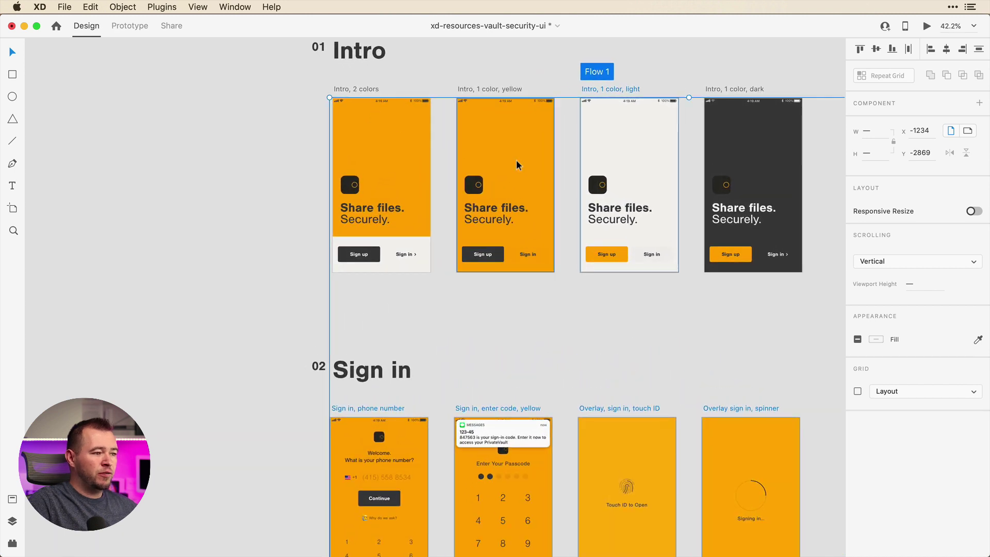
# Inspect the intro artboards' yellow background, orange top block and Sign in button, then deselect
pyautogui.click(511, 142)
pyautogui.click(373, 153)
pyautogui.click(397, 256)
pyautogui.click(407, 196)
pyautogui.click(570, 79)
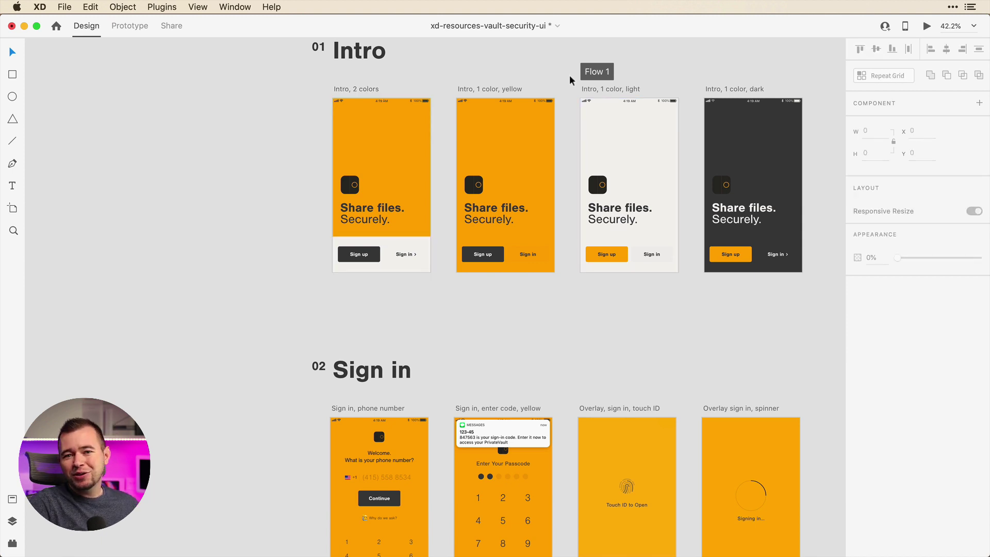
# In Prototype mode, mark the Intro, 1 color, yellow artboard as the Flow 2 starting point
pyautogui.click(126, 27)
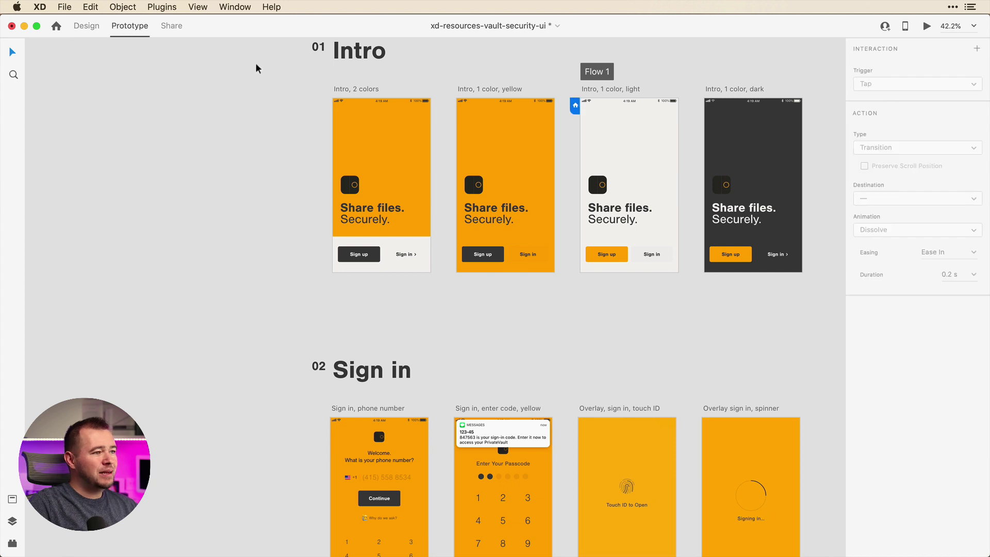
pyautogui.scroll(3, 577, 104)
pyautogui.moveTo(577, 105)
pyautogui.hscroll(2, 577, 106)
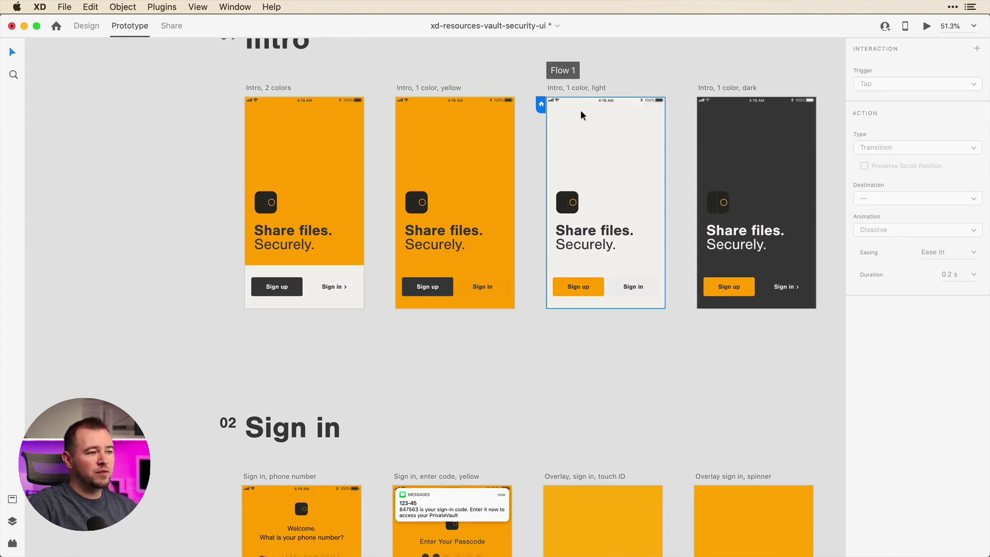
pyautogui.click(414, 89)
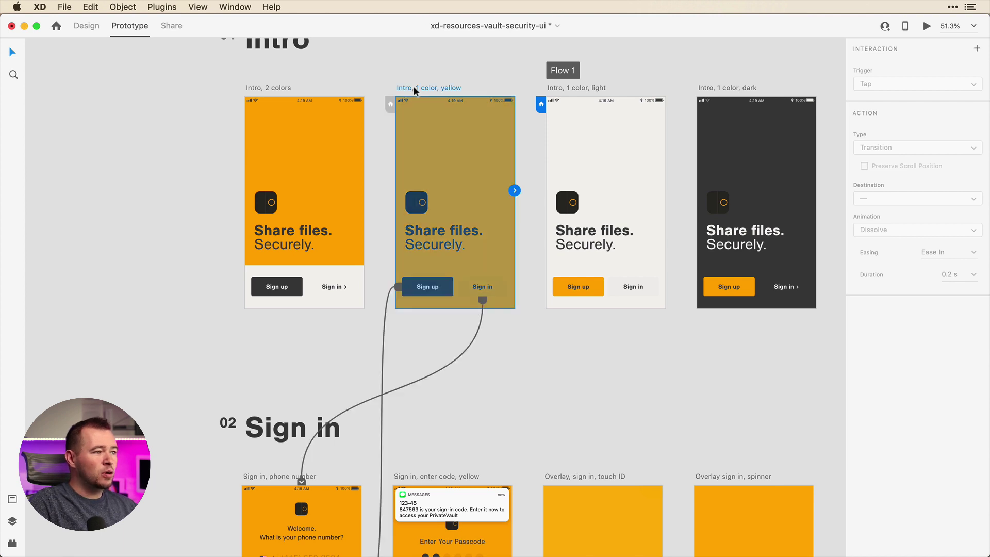
pyautogui.click(390, 105)
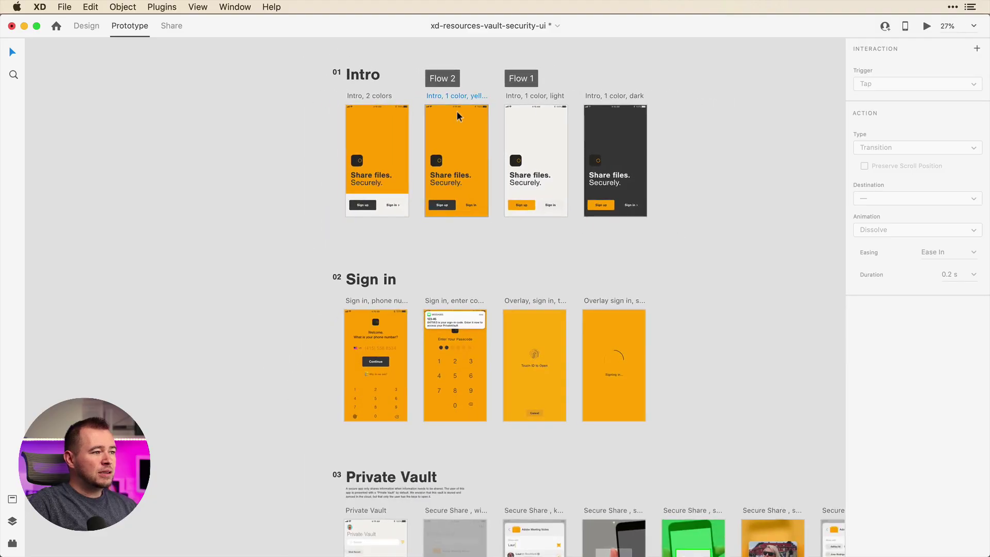
pyautogui.click(457, 110)
pyautogui.scroll(-3, 454, 109)
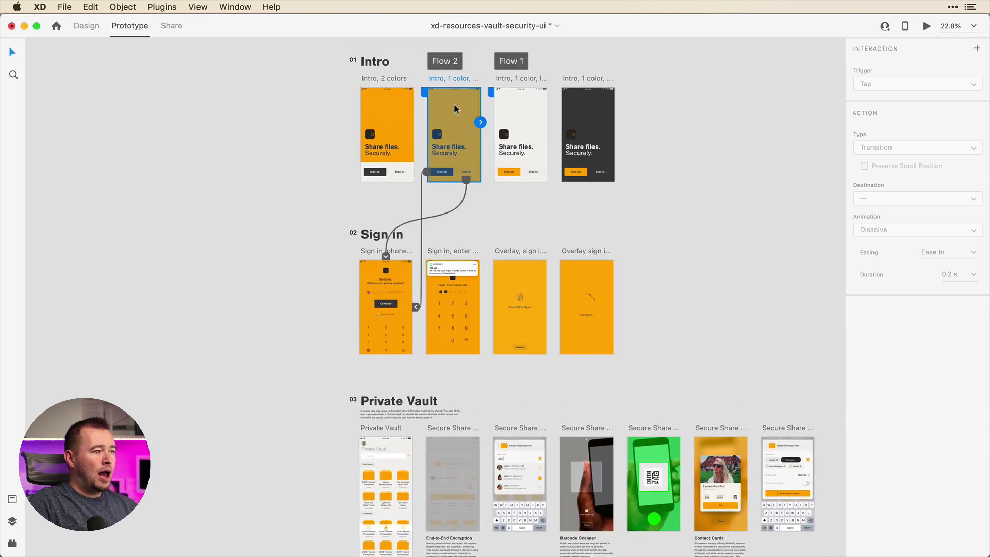
pyautogui.click(384, 253)
pyautogui.scroll(-2, 391, 260)
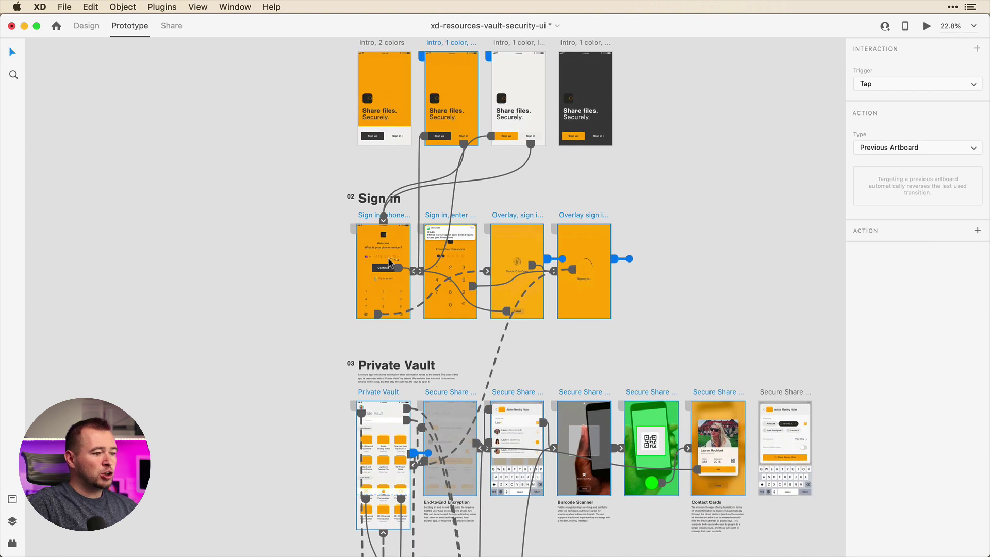
pyautogui.scroll(-5, 517, 266)
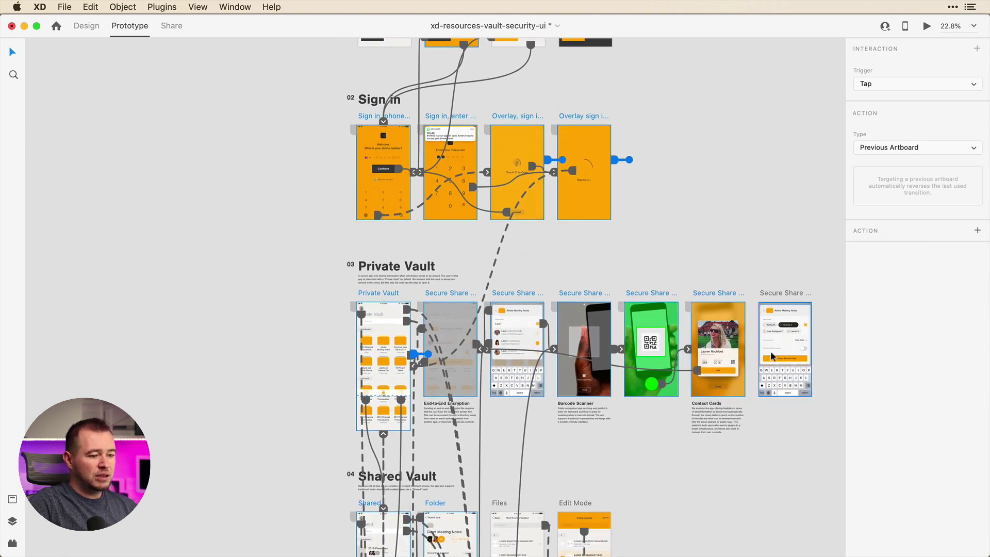
pyautogui.scroll(7, 589, 235)
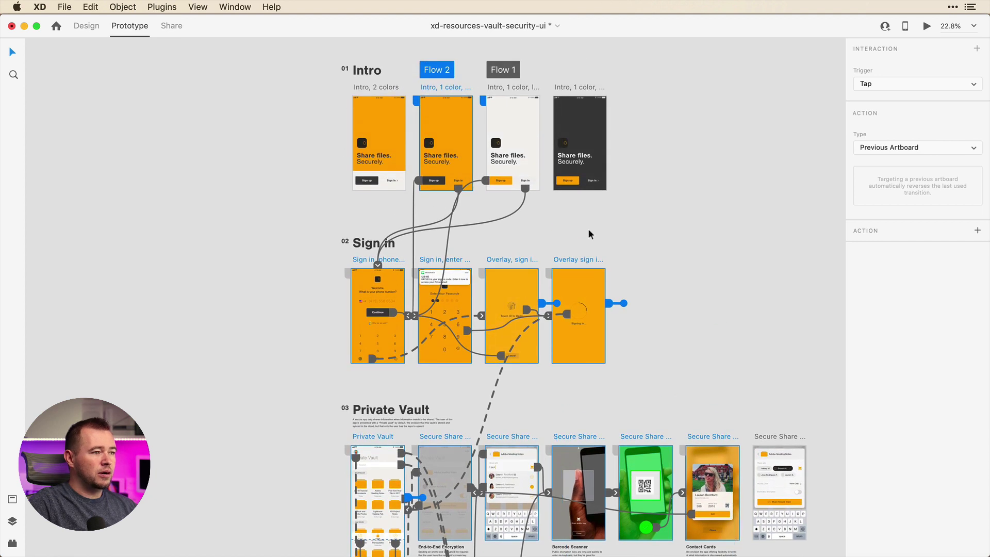
pyautogui.click(509, 87)
pyautogui.scroll(-1, 510, 196)
pyautogui.scroll(-5, 508, 195)
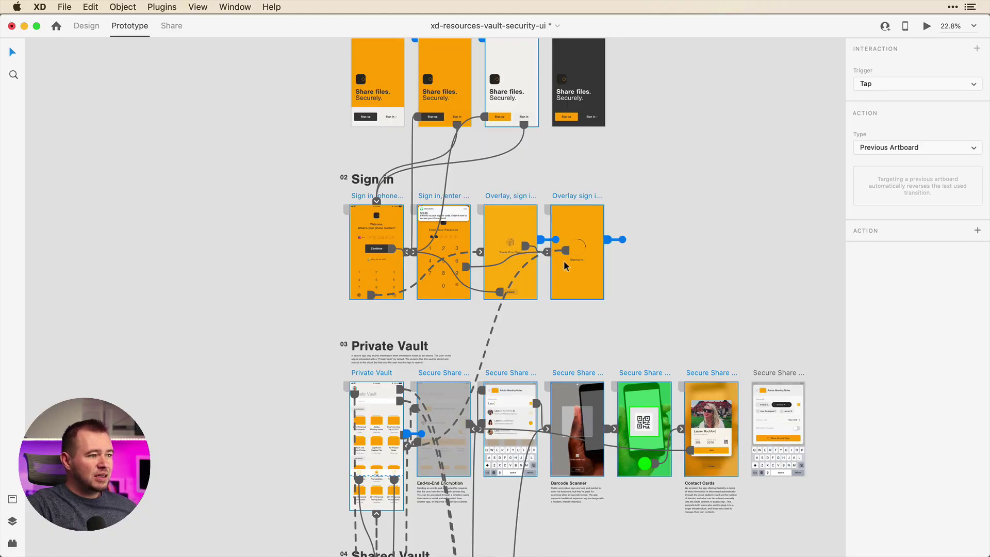
pyautogui.scroll(2, 386, 236)
pyautogui.scroll(2, 415, 92)
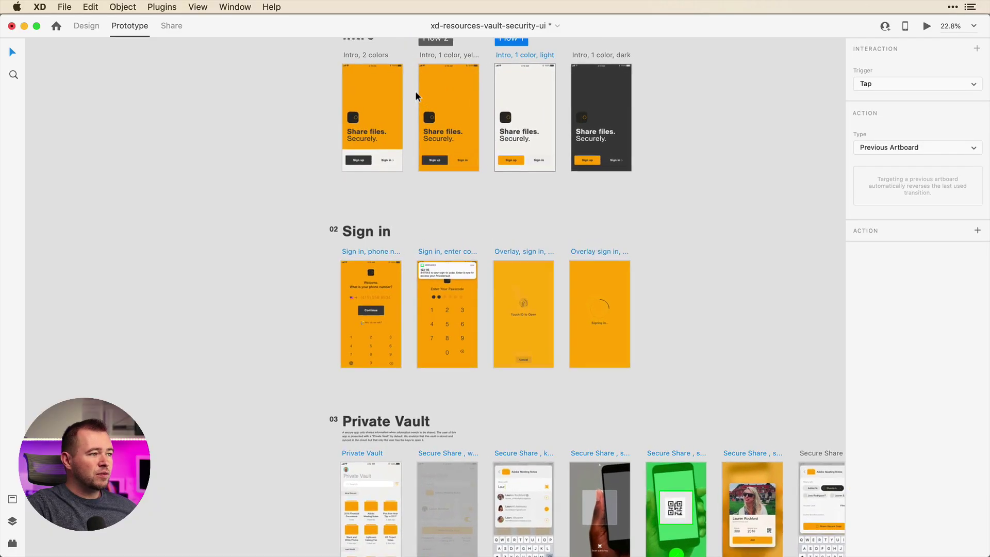
pyautogui.scroll(2, 477, 121)
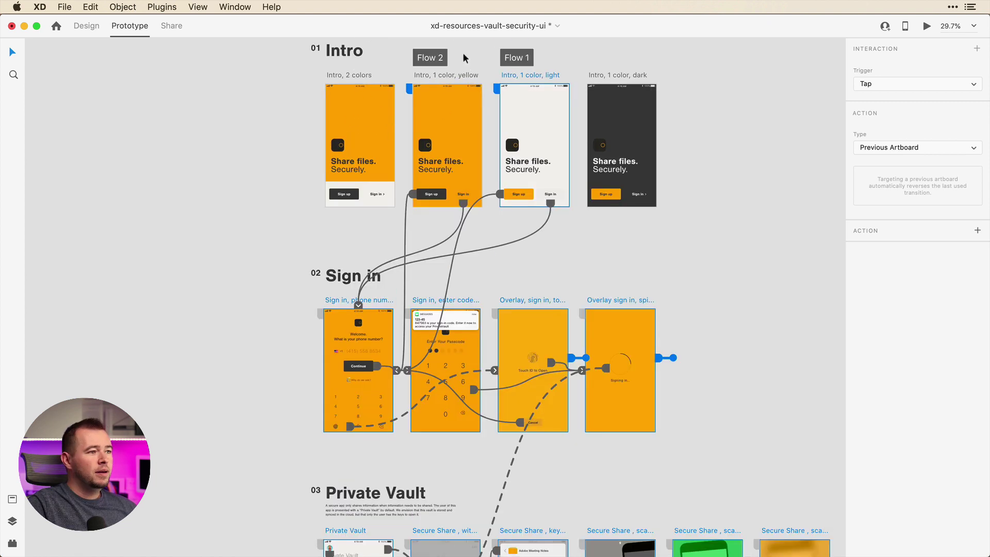
# Rename Flow 1 to 'Intro White' and Flow 2 to 'Intro Yellow', then select Intro White
pyautogui.doubleClick(518, 57)
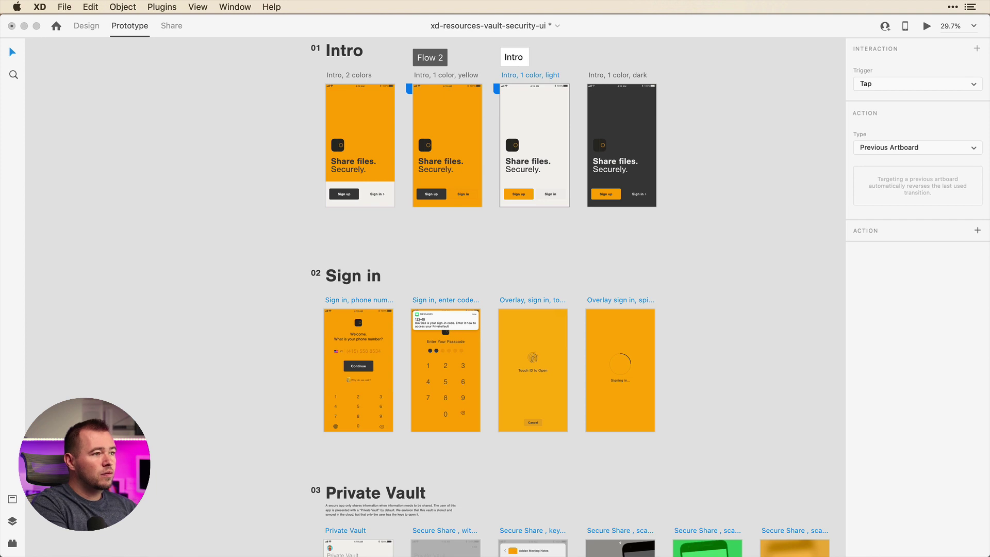
pyautogui.doubleClick(430, 60)
pyautogui.press('BackSpace')
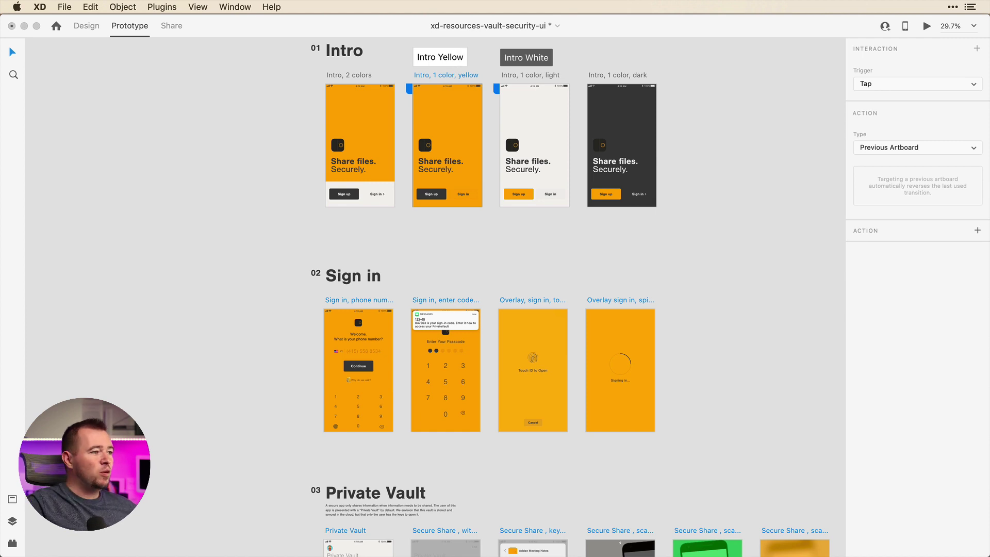
pyautogui.press('Return')
pyautogui.click(345, 76)
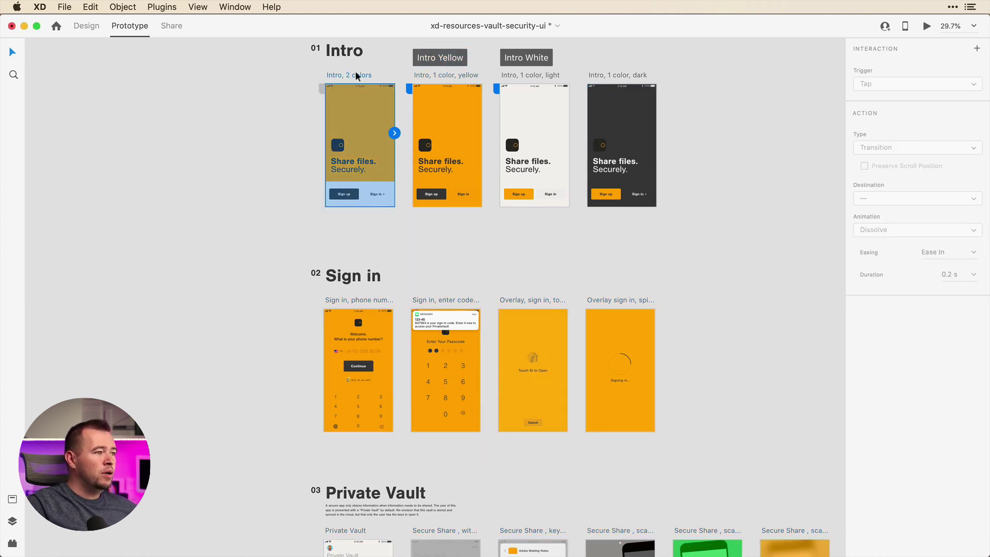
pyautogui.click(319, 72)
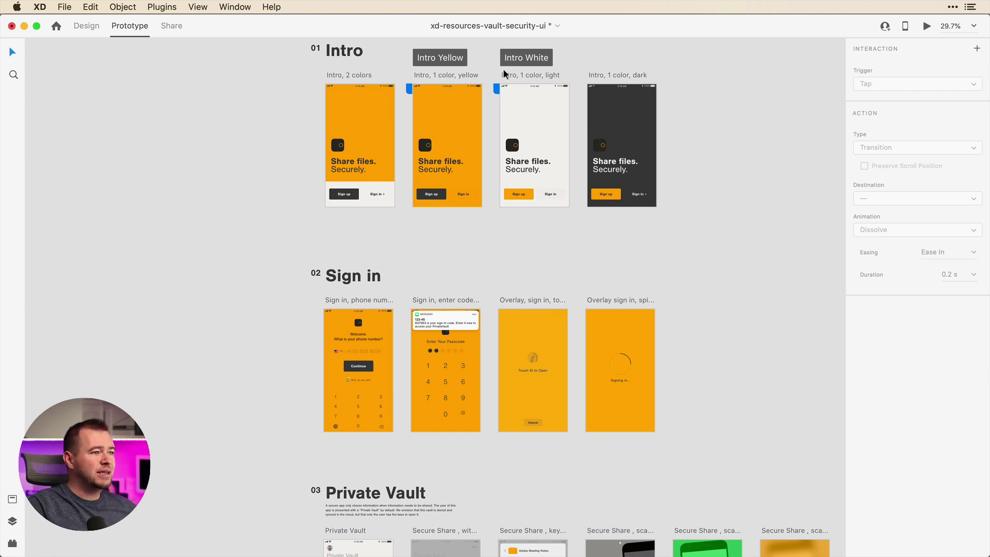
pyautogui.click(519, 62)
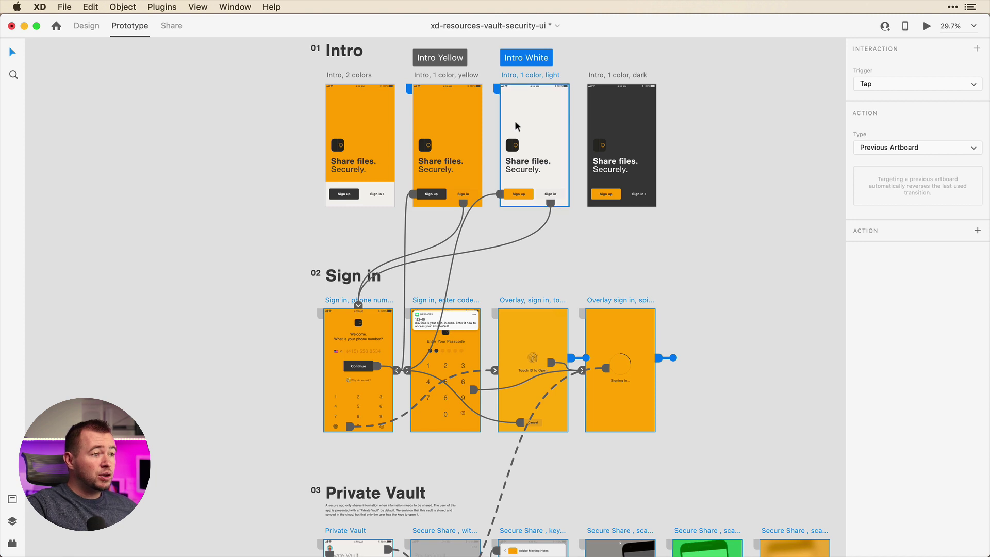
# Retarget the yellow intro's Sign in wire to 'Overlay, sign in, touch ID' with Slide Up
pyautogui.scroll(3, 525, 130)
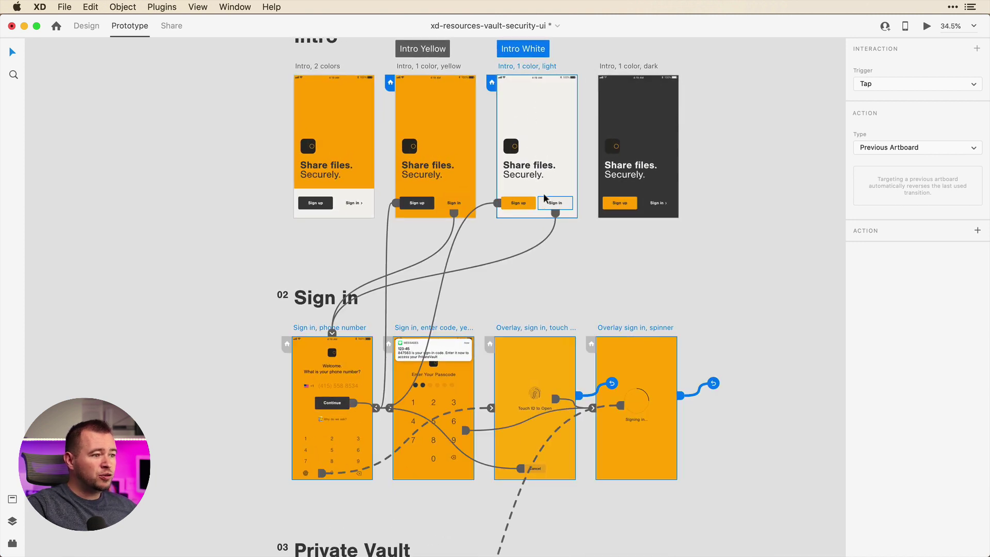
pyautogui.scroll(1, 529, 229)
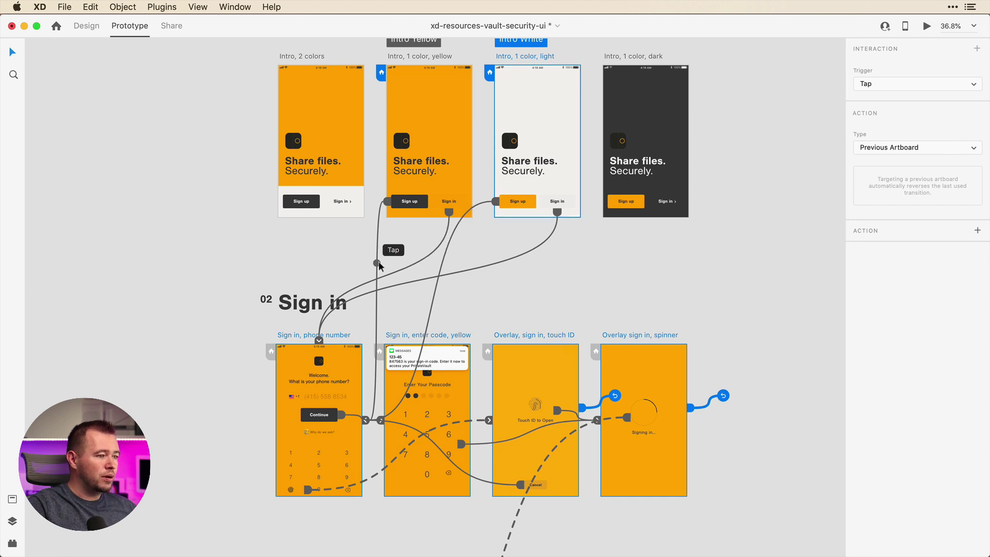
pyautogui.scroll(-1, 388, 265)
pyautogui.scroll(1, 428, 206)
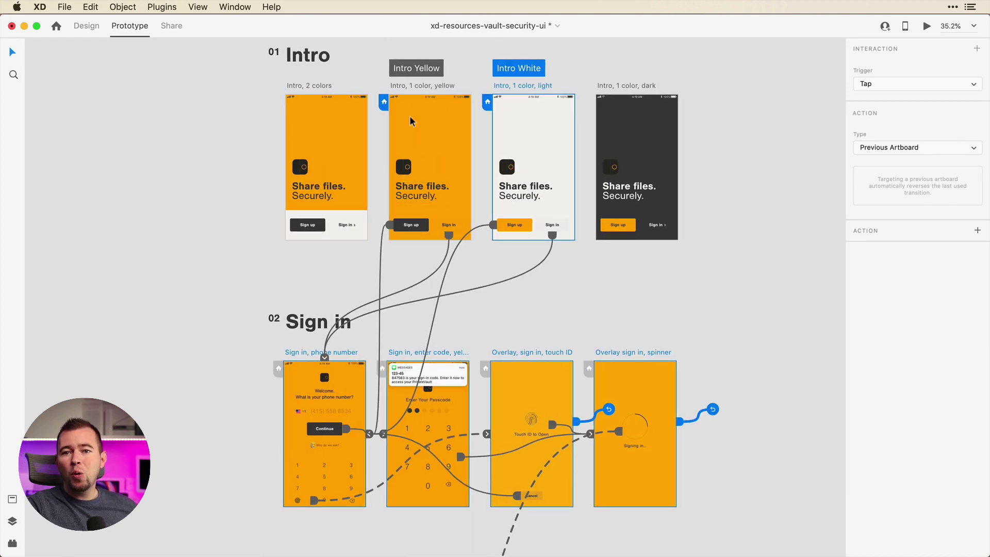
pyautogui.click(413, 85)
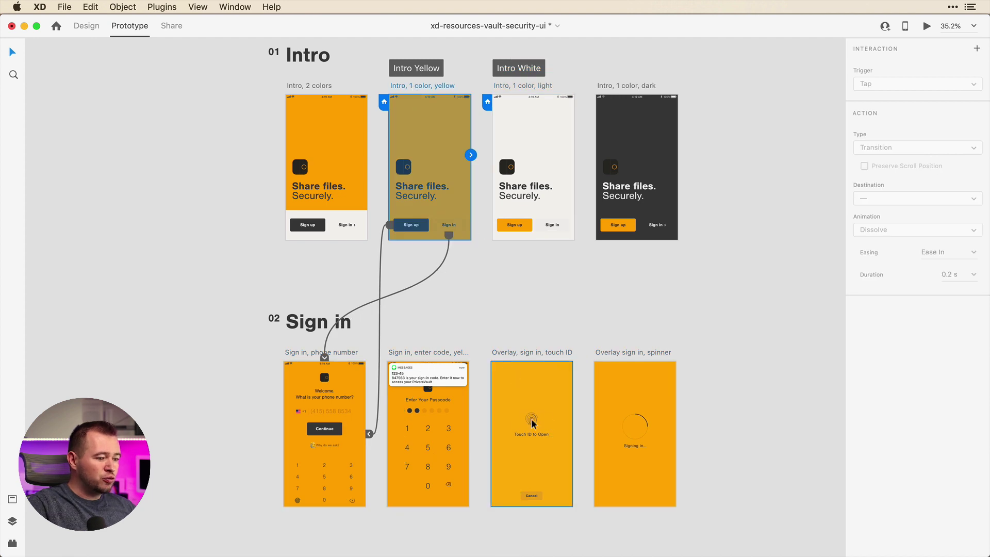
pyautogui.scroll(2, 532, 420)
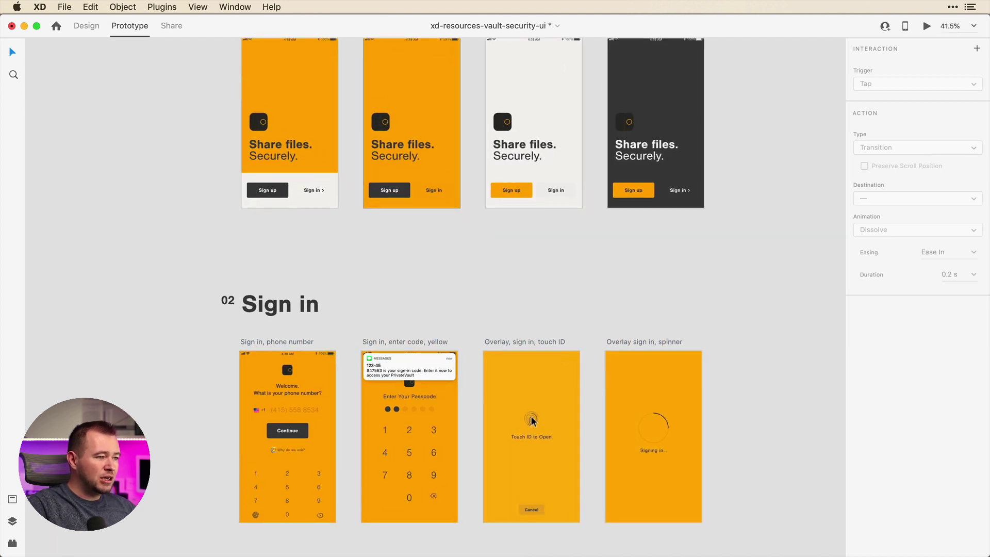
pyautogui.click(435, 202)
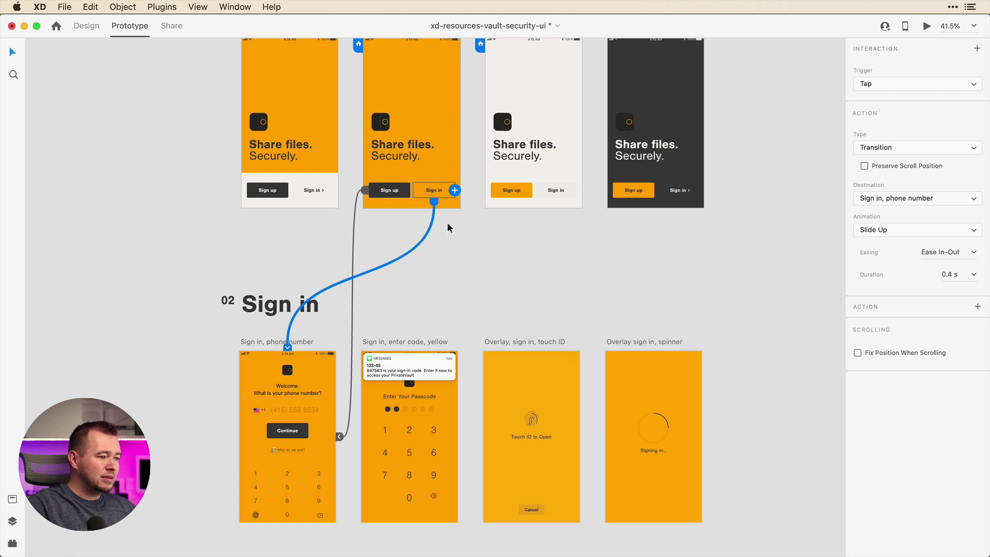
pyautogui.moveTo(409, 260); pyautogui.dragTo(535, 398)
pyautogui.scroll(-2, 503, 292)
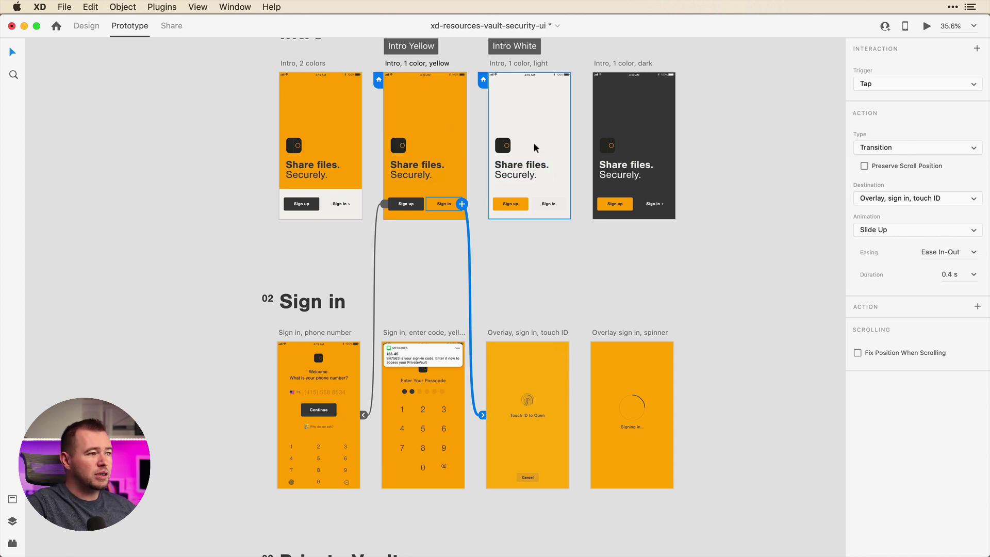
pyautogui.scroll(1, 535, 147)
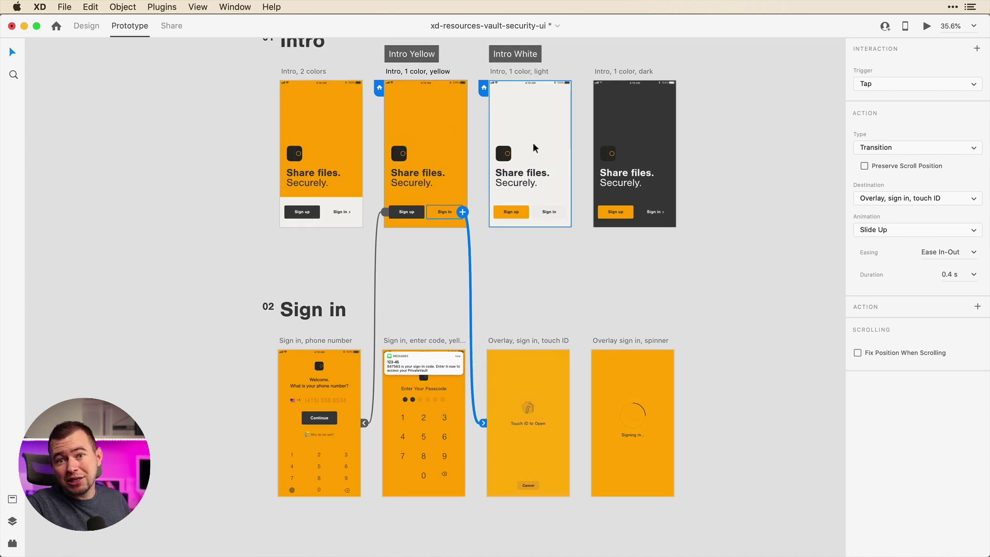
# In Share mode, pick the Intro White flow and create its public Design Review link
pyautogui.click(513, 56)
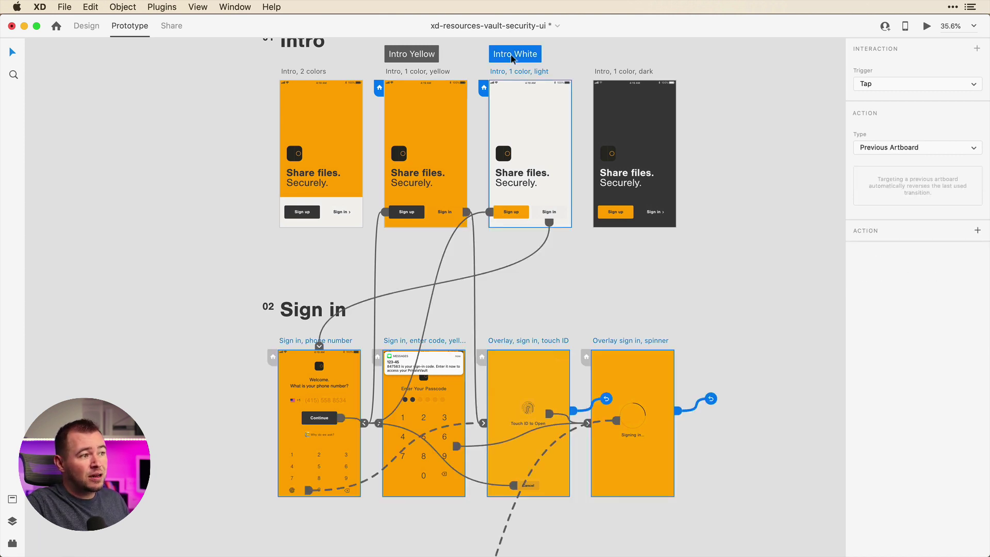
pyautogui.click(172, 27)
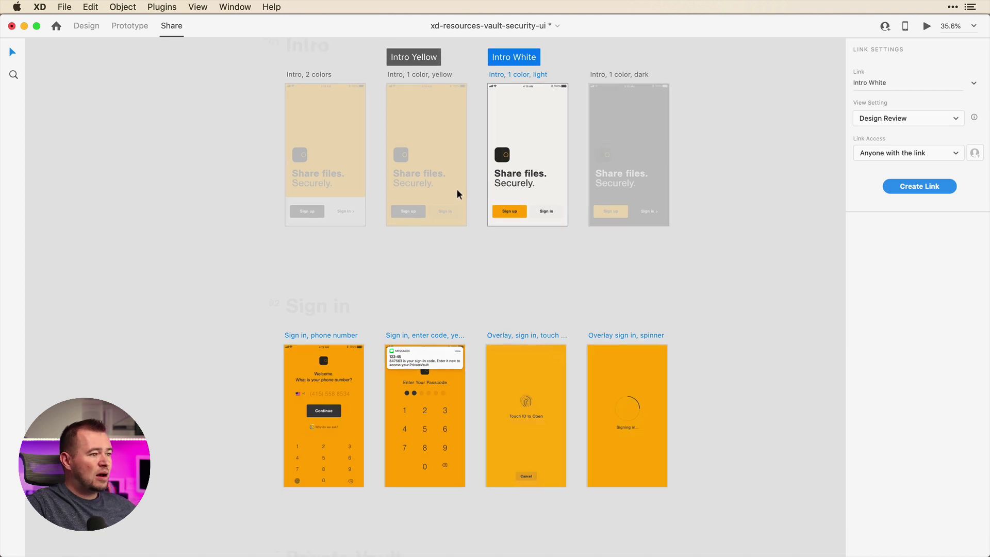
pyautogui.scroll(-10, 457, 188)
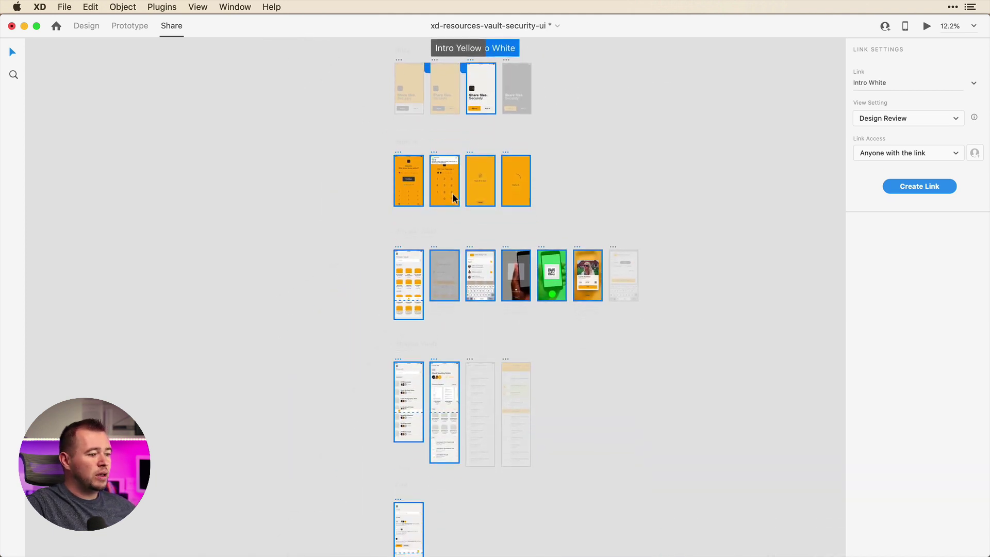
pyautogui.scroll(-2, 454, 198)
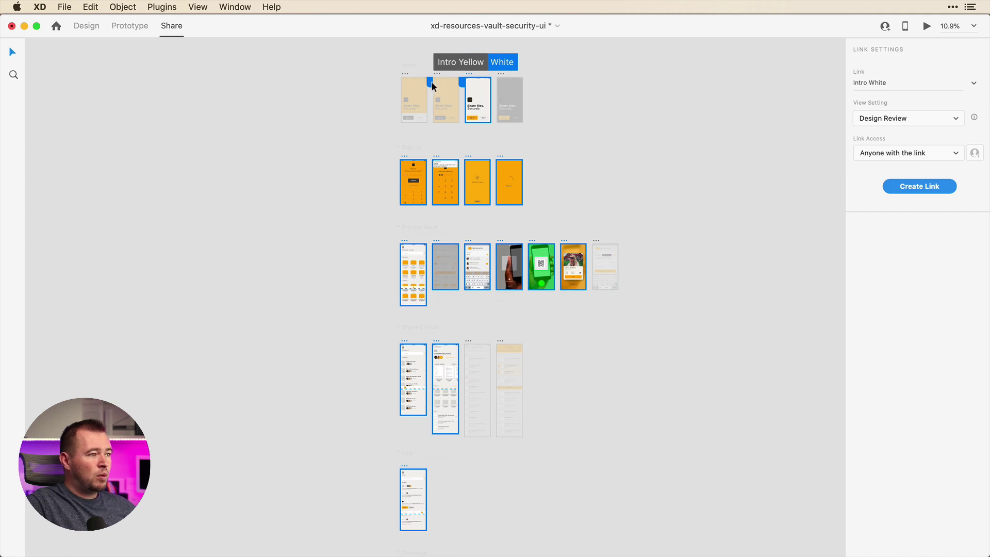
pyautogui.click(446, 65)
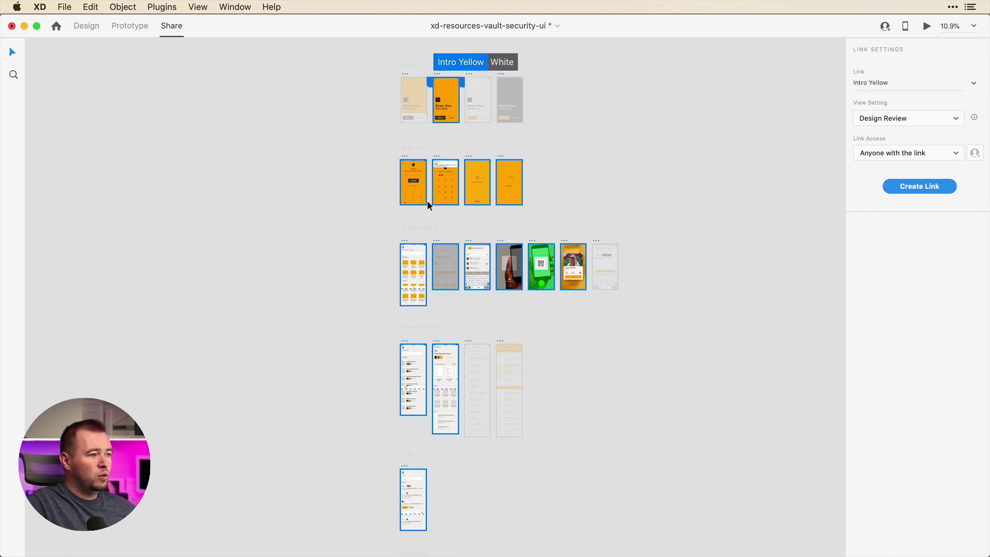
pyautogui.click(499, 62)
pyautogui.click(455, 64)
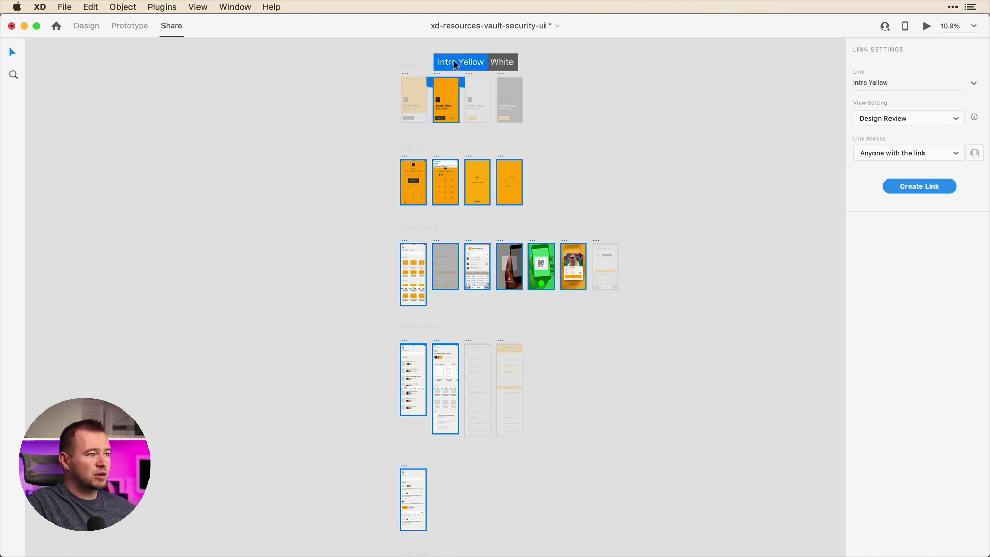
pyautogui.click(502, 65)
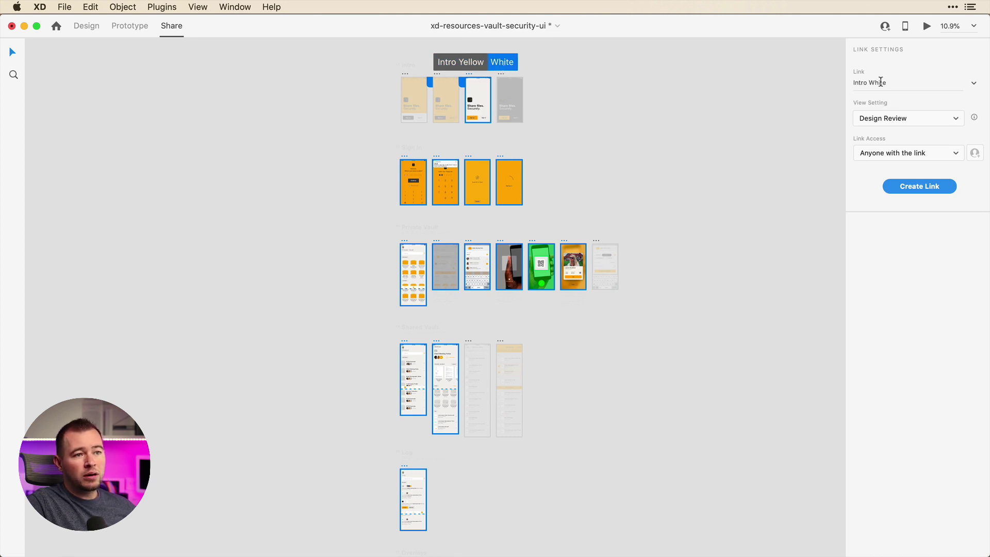
pyautogui.click(920, 188)
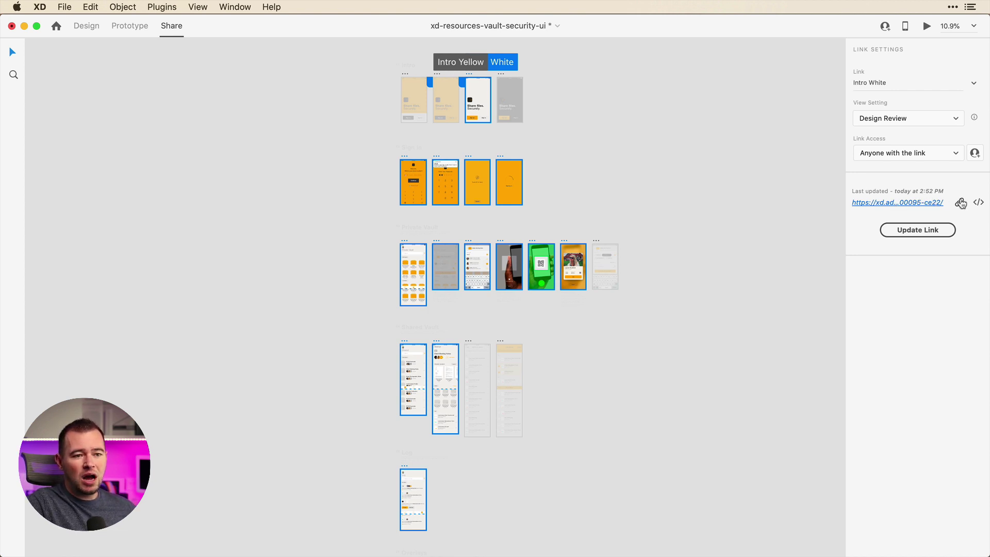
# Open the Intro White link in Chrome and play Sign up and Continue to Private Vault (5 of 17)
pyautogui.click(867, 203)
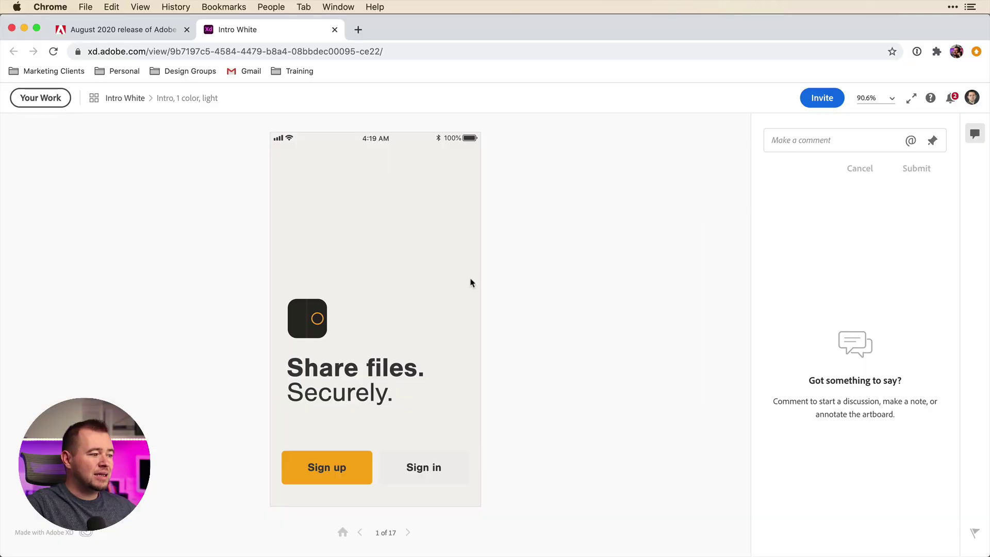
pyautogui.click(332, 472)
pyautogui.click(375, 304)
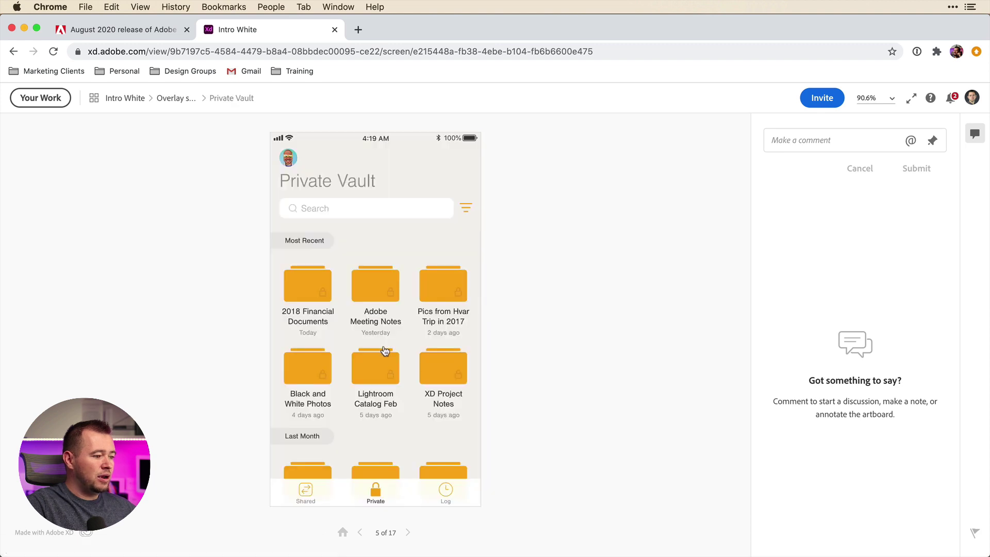
pyautogui.scroll(-3, 382, 349)
pyautogui.scroll(3, 382, 349)
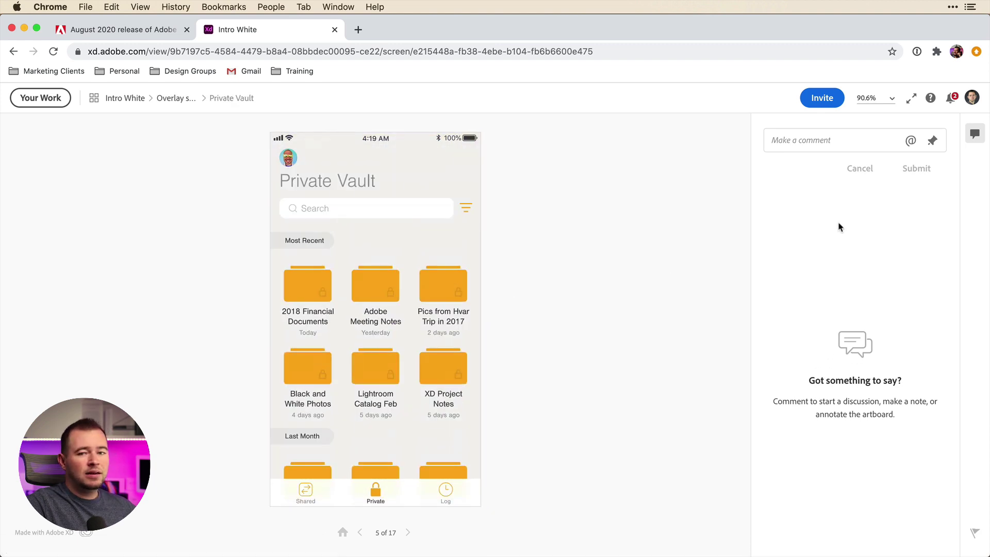
# Back in XD, select the Intro Yellow flow and create its public share link
pyautogui.press('super+Tab')
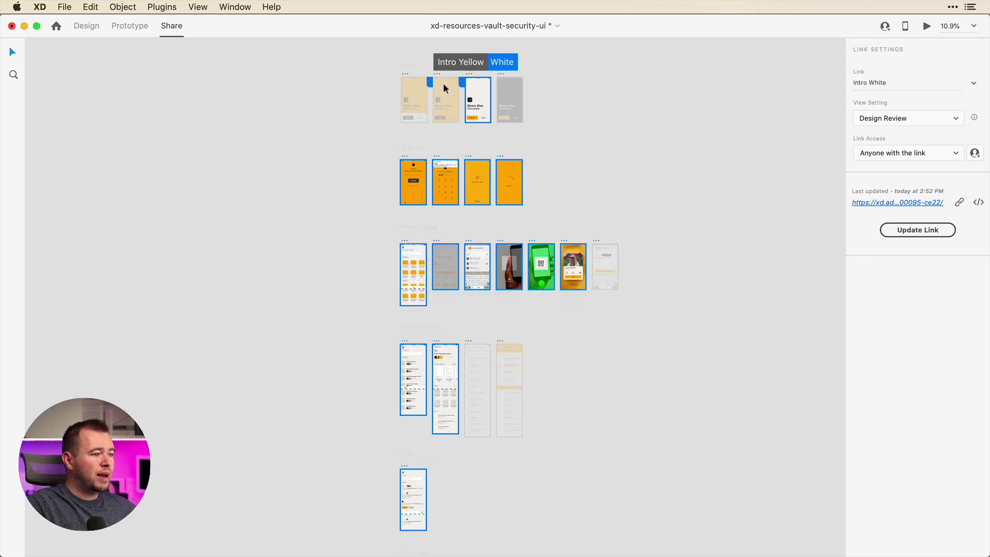
pyautogui.click(443, 65)
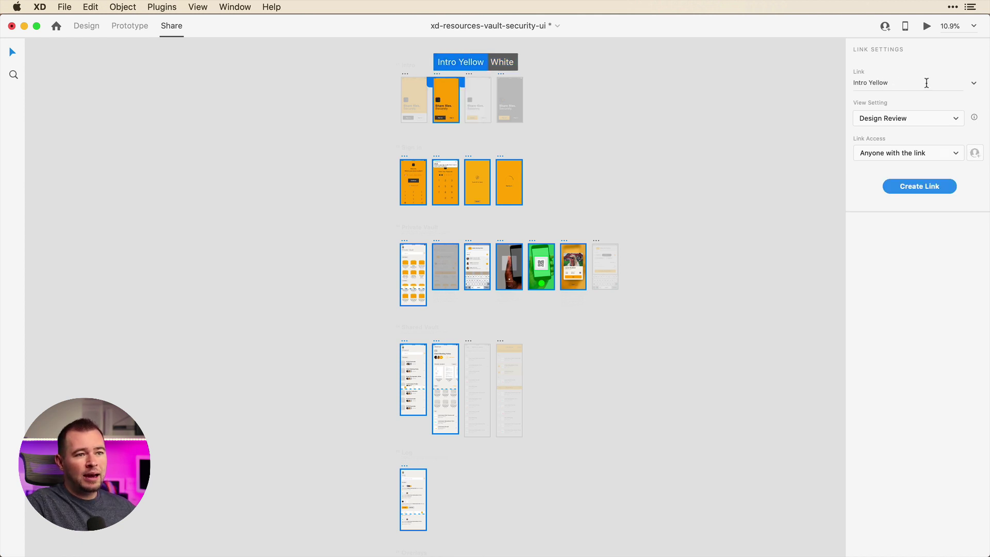
pyautogui.click(923, 187)
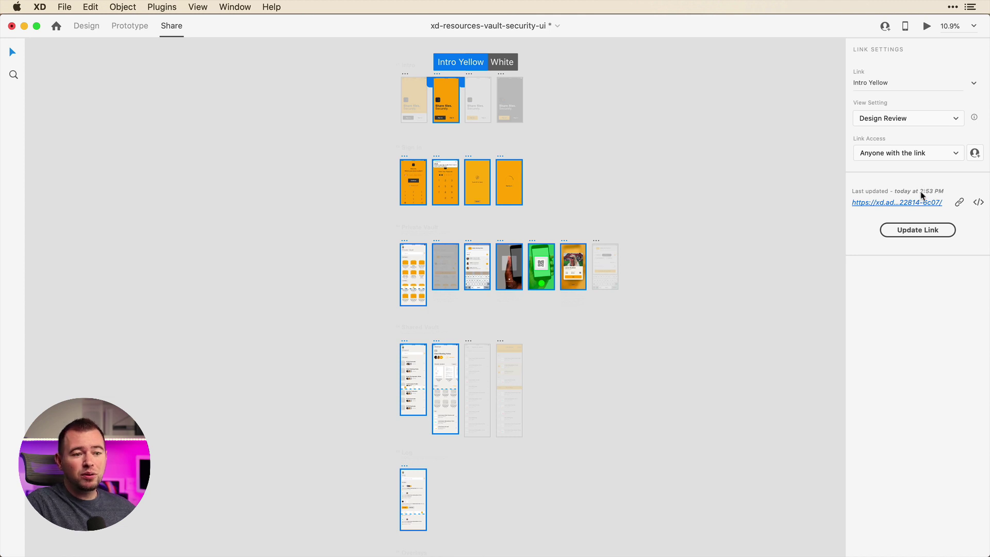
# Open the Intro Yellow link, play Sign in through Touch ID, and compare with the Intro White tab
pyautogui.click(923, 203)
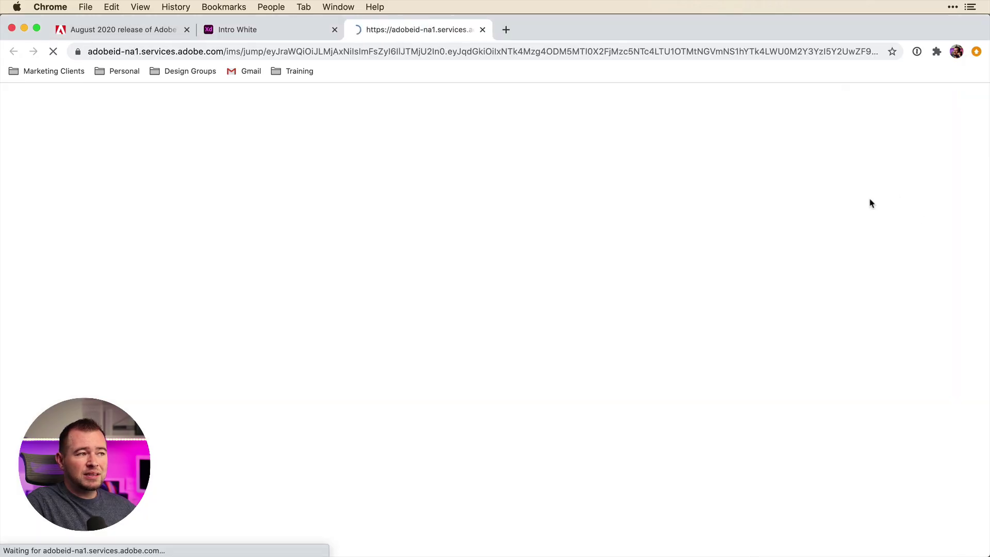
pyautogui.click(236, 29)
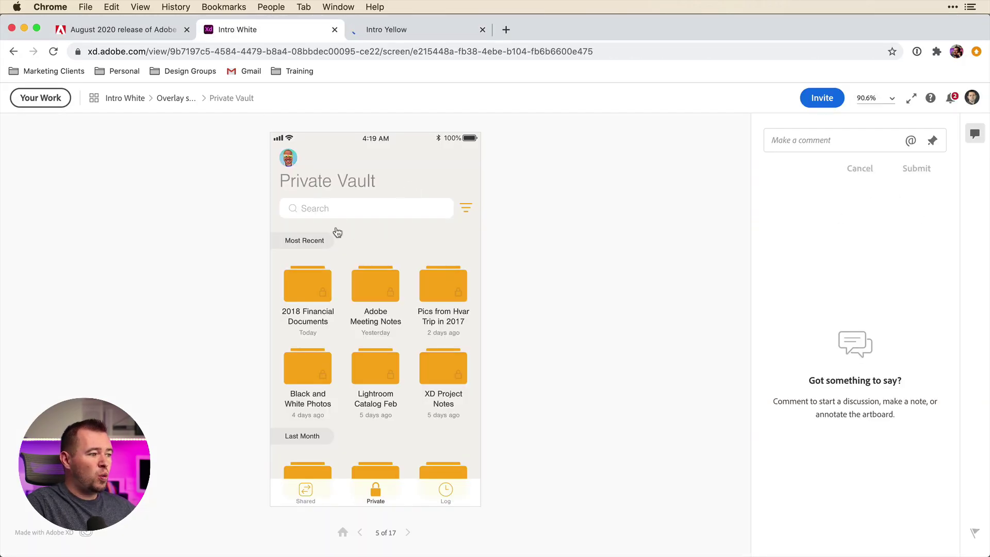
pyautogui.scroll(-5, 365, 270)
pyautogui.scroll(5, 382, 163)
pyautogui.click(397, 32)
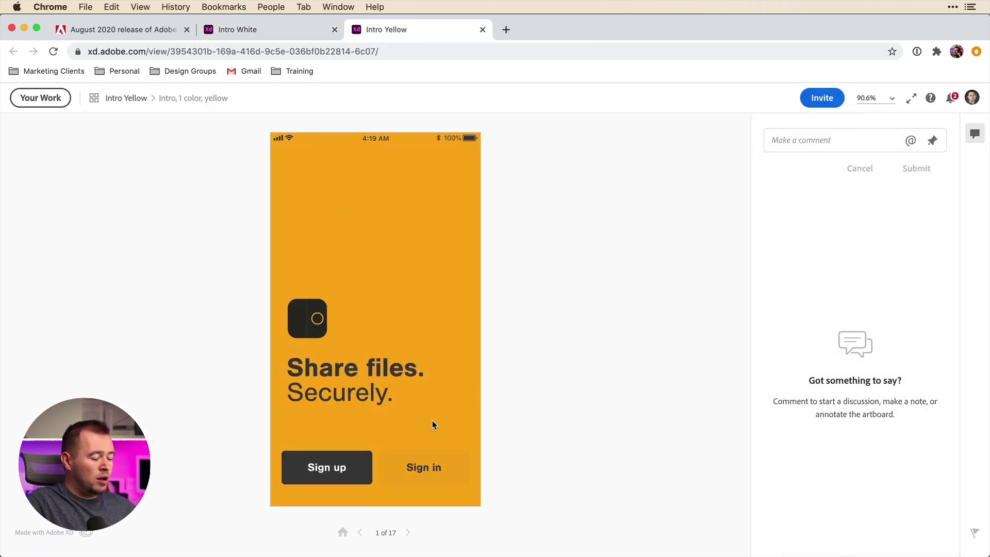
pyautogui.click(425, 468)
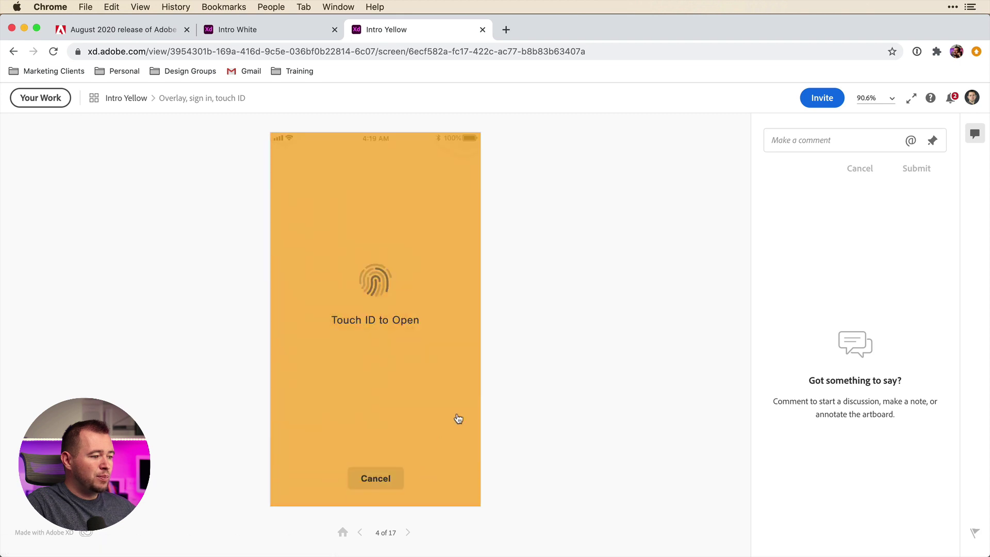
pyautogui.click(377, 296)
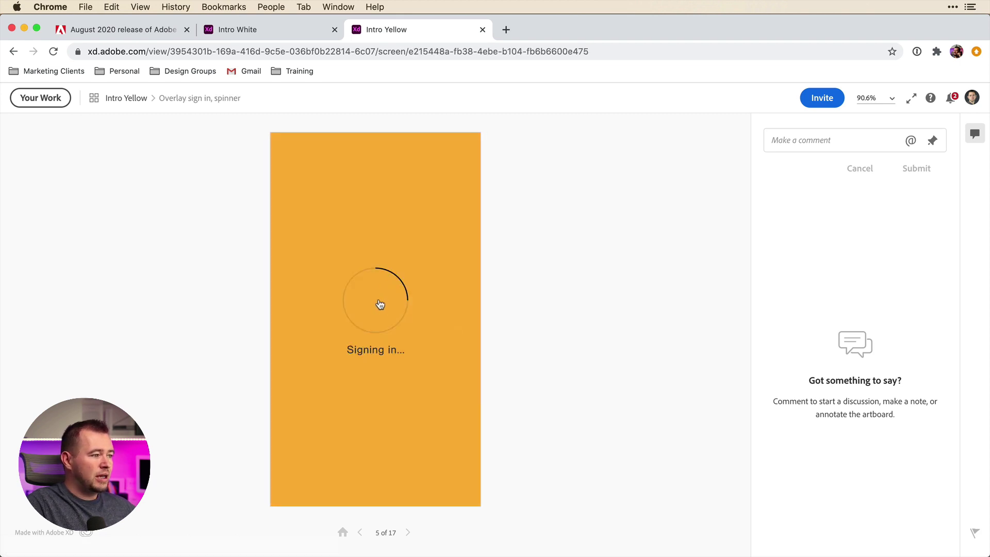
pyautogui.click(240, 32)
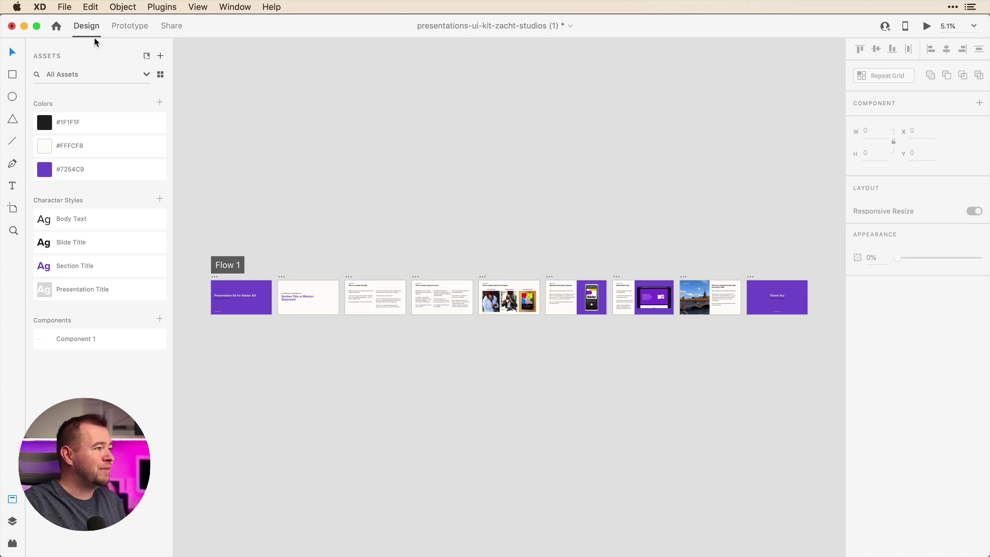
# Browse XD's File menu, then close it without choosing any command
pyautogui.click(64, 7)
pyautogui.moveTo(82, 69)
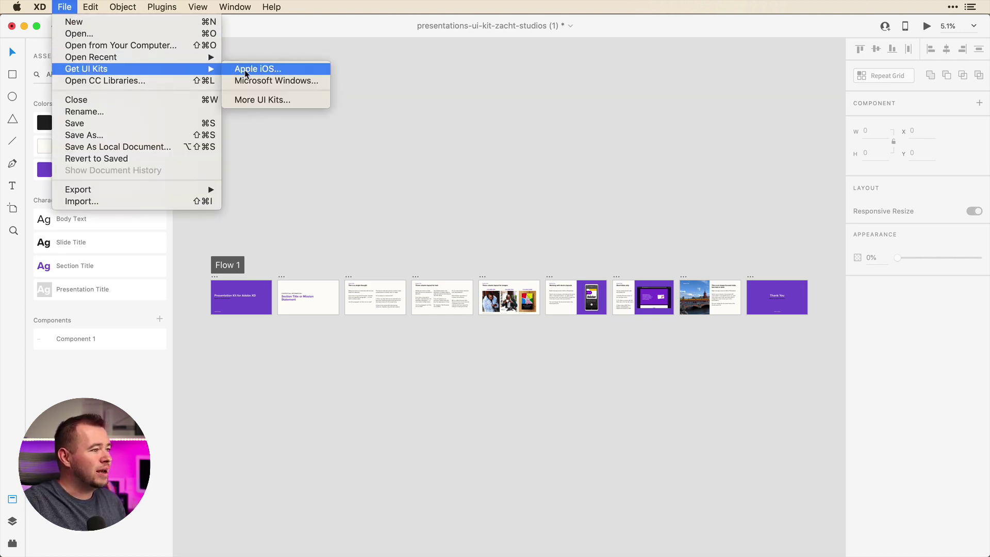
pyautogui.click(291, 139)
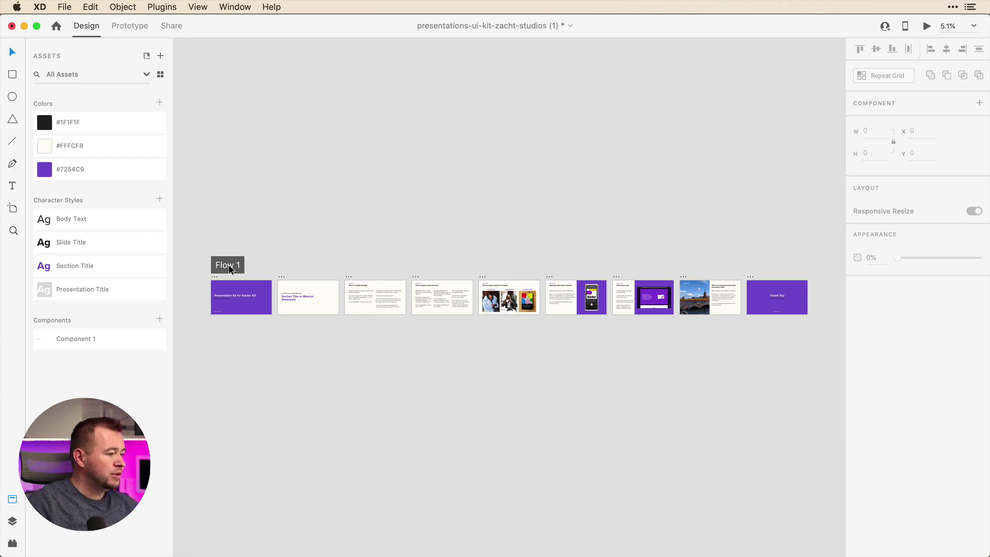
# Rename the Flow 1 flow to 'Investor Presentation'
pyautogui.click(233, 270)
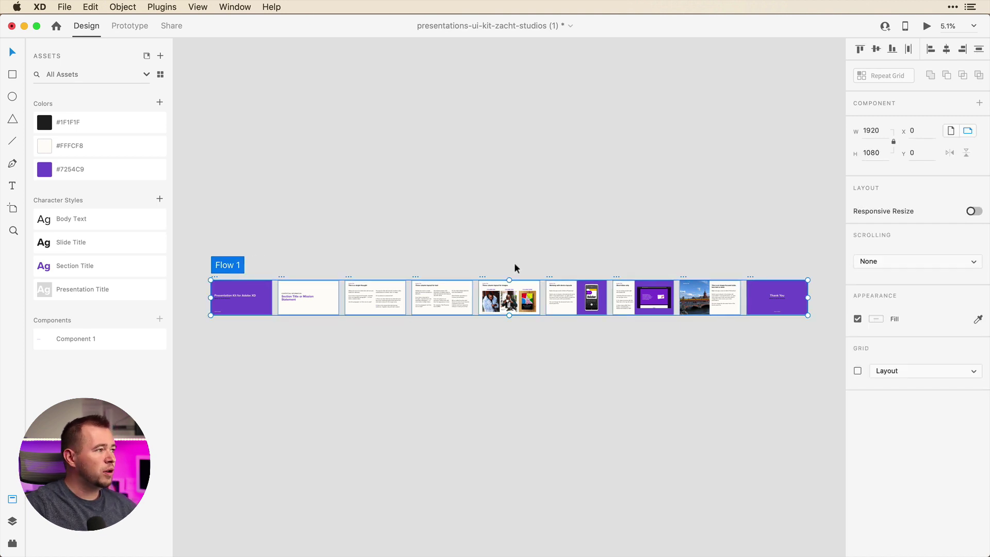
pyautogui.doubleClick(227, 266)
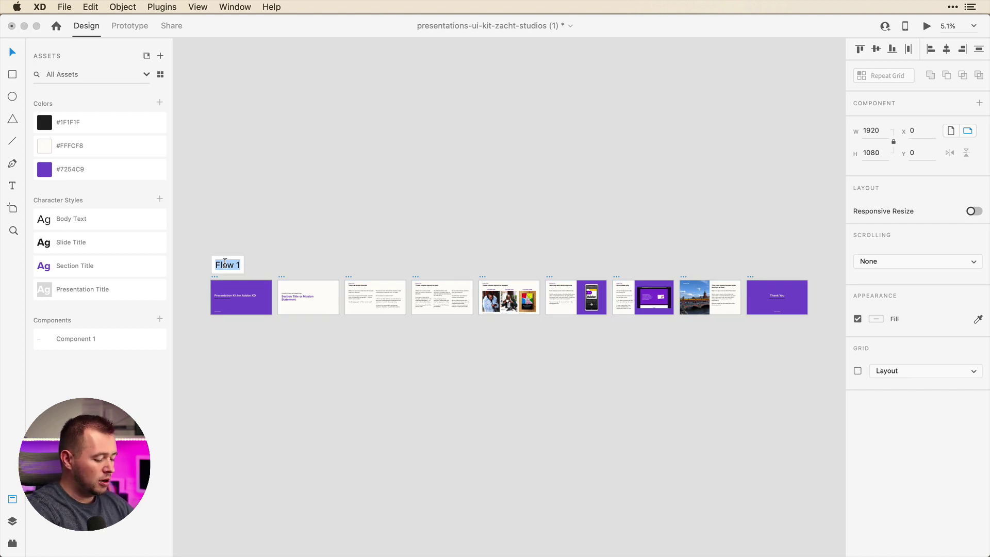
pyautogui.write('Investor Presn')
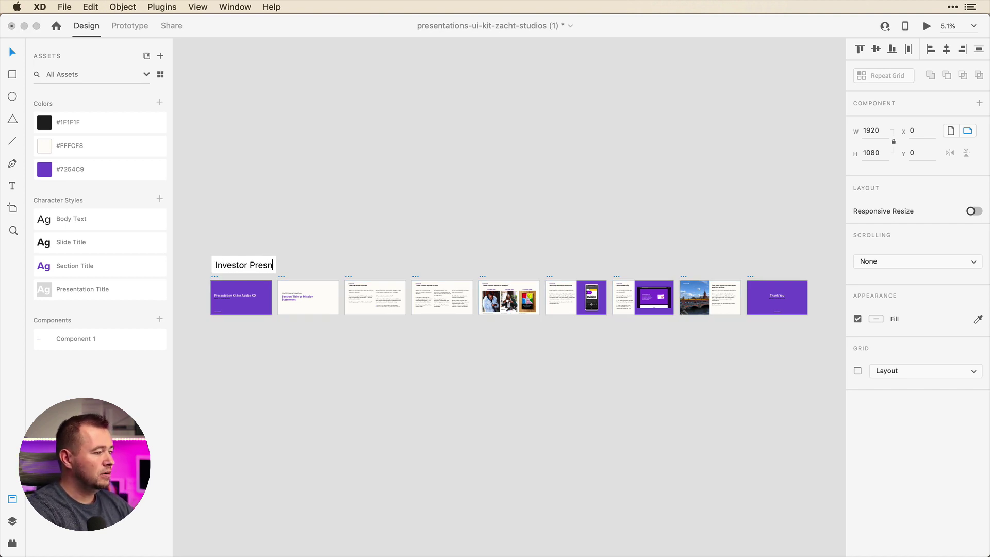
pyautogui.press('BackSpace')
pyautogui.write('entation')
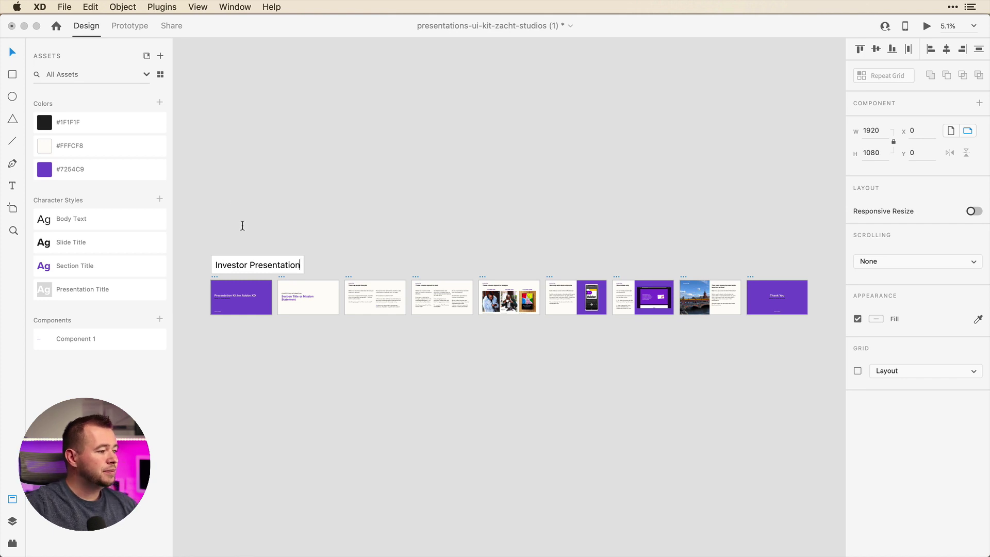
pyautogui.click(233, 205)
# Select the first four slides: Presentation Kit title, Section Title, single thought and three column text
pyautogui.scroll(3, 217, 335)
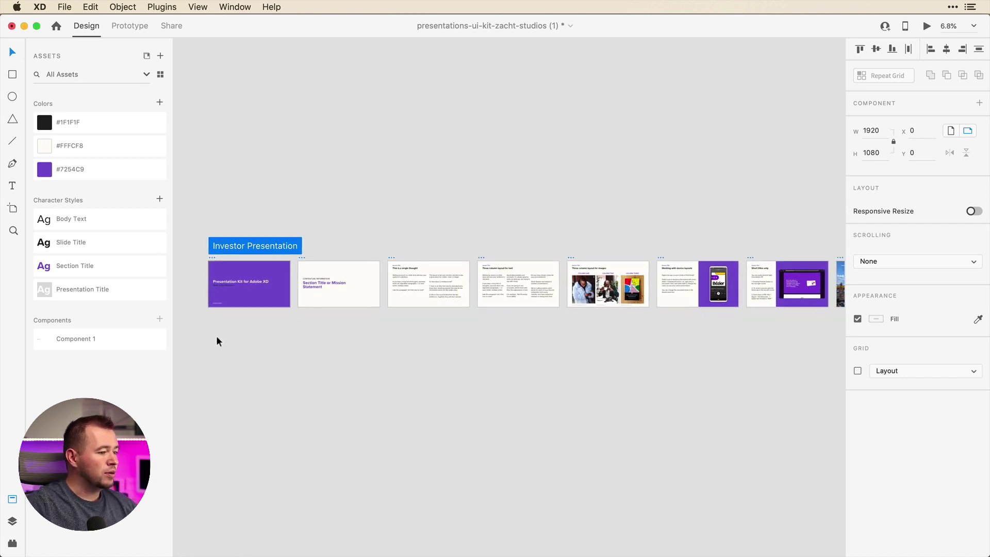
pyautogui.click(215, 261)
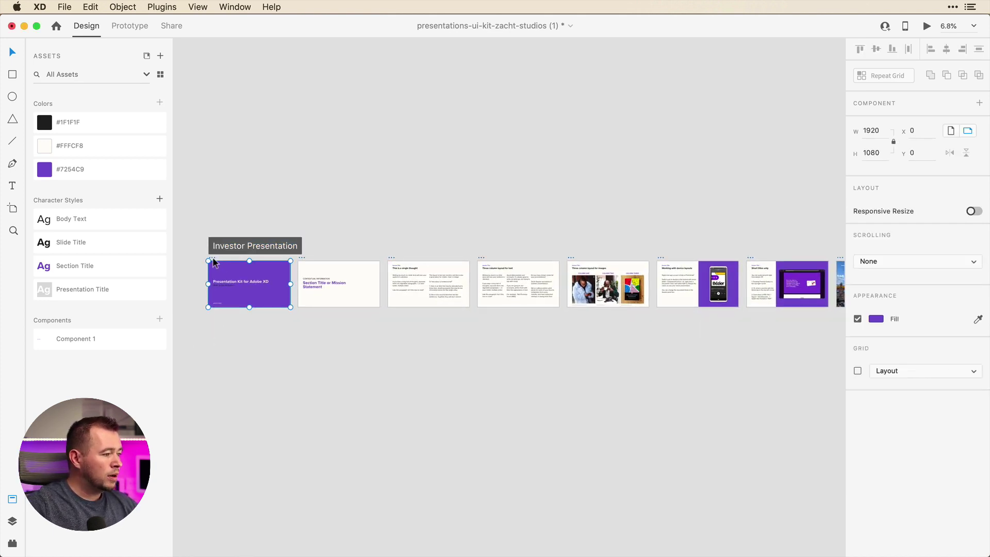
pyautogui.keyDown('shift'); pyautogui.click(304, 260); pyautogui.keyUp('shift')
pyautogui.keyDown('shift'); pyautogui.click(393, 259); pyautogui.keyUp('shift')
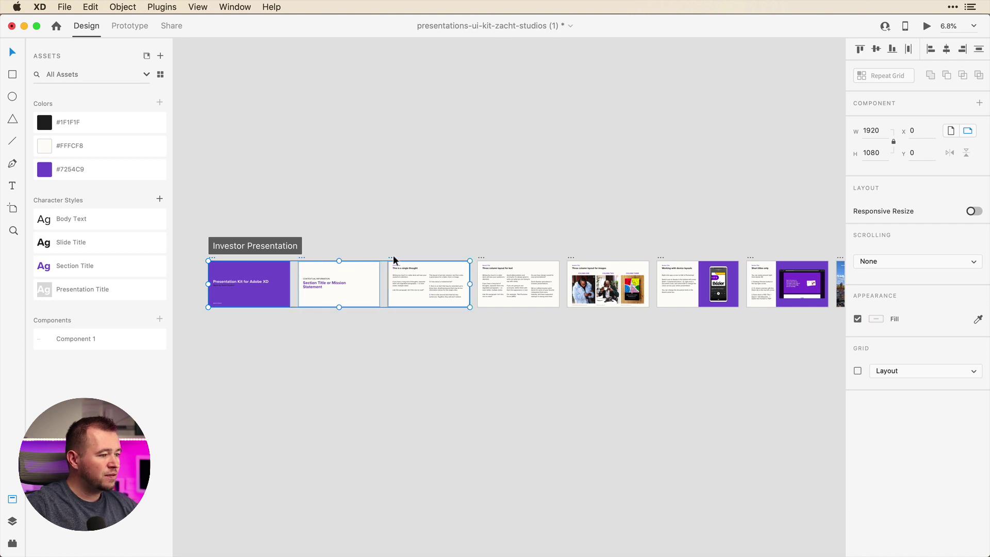
pyautogui.keyDown('shift'); pyautogui.click(482, 259); pyautogui.keyUp('shift')
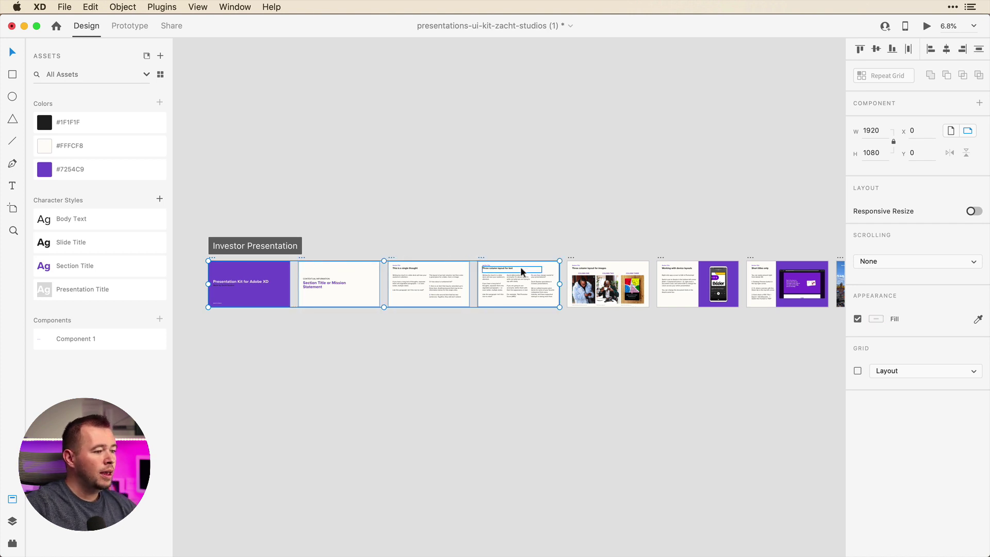
# Copy the first four Investor slides into a new row directly below, then look over both rows
pyautogui.click(129, 27)
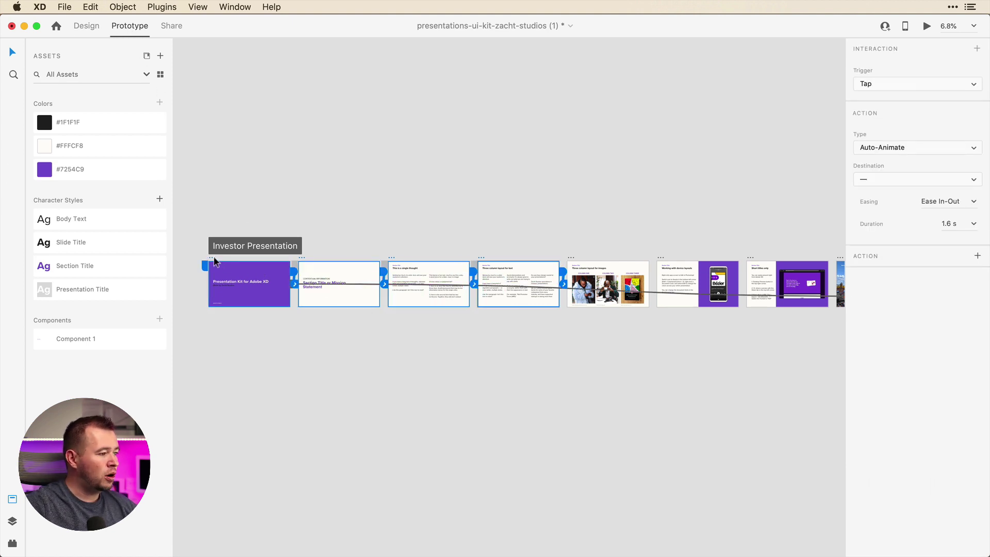
pyautogui.moveTo(213, 260); pyautogui.dragTo(219, 347)
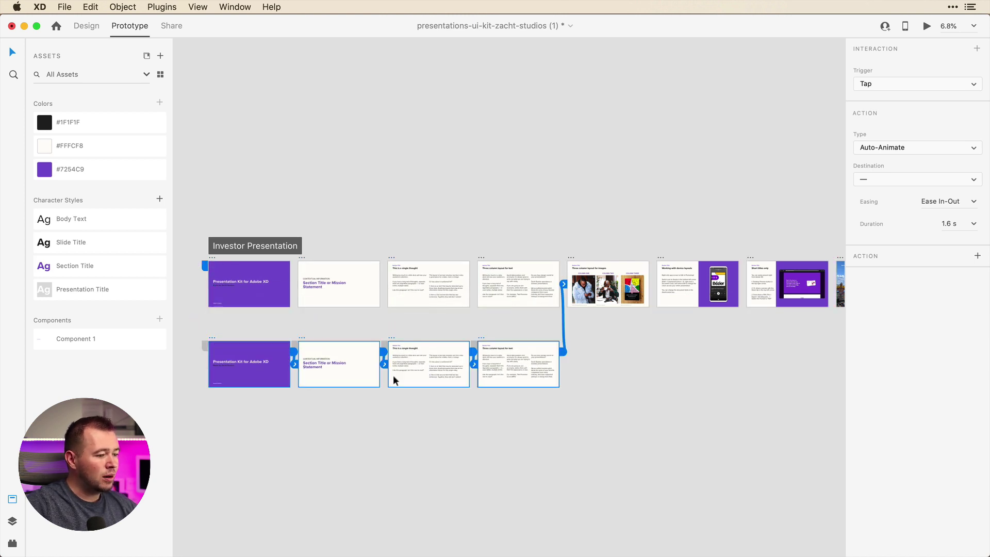
pyautogui.scroll(3, 364, 419)
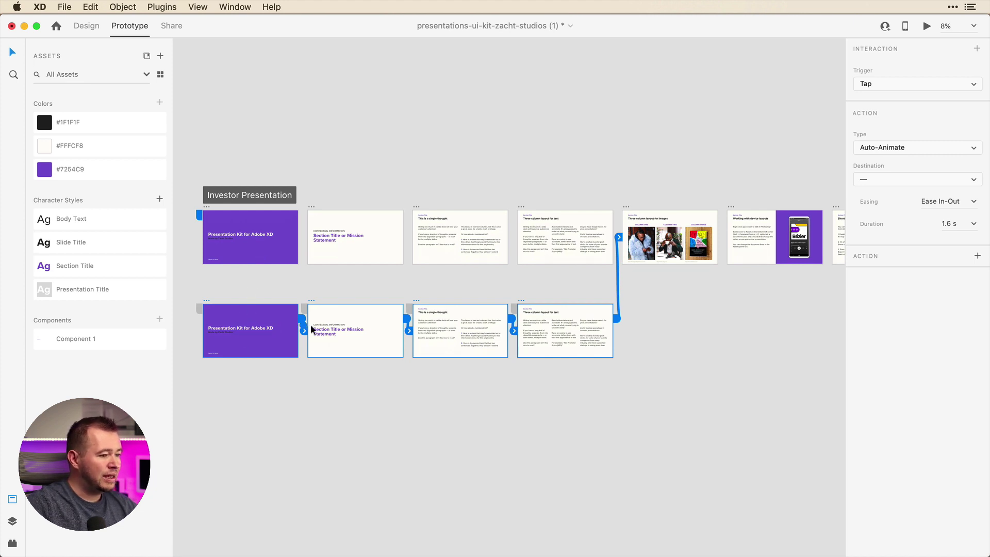
pyautogui.hscroll(5, 628, 305)
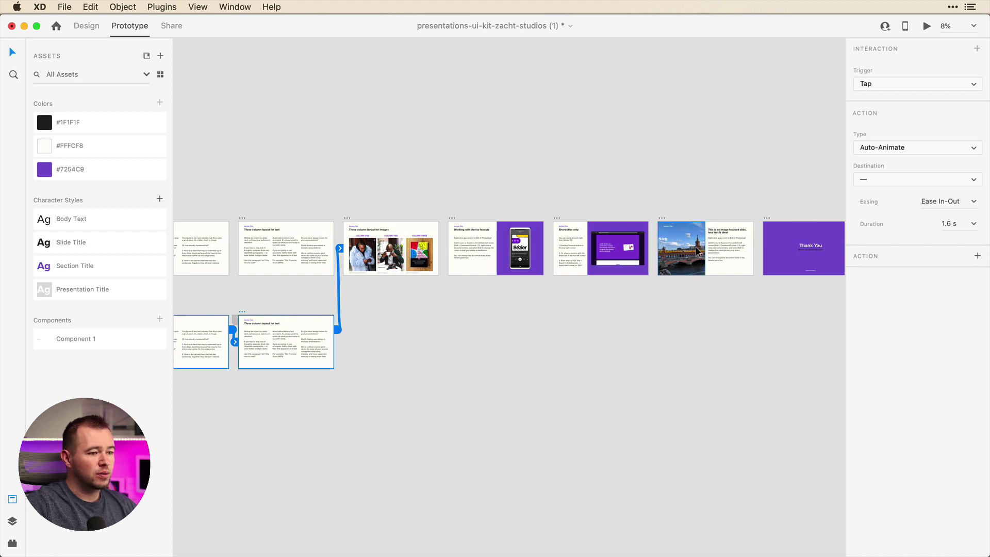
pyautogui.hscroll(2, 464, 243)
pyautogui.moveTo(292, 185); pyautogui.dragTo(763, 299)
pyautogui.scroll(5, 766, 249)
pyautogui.scroll(-5, 766, 250)
pyautogui.hscroll(-8, 763, 250)
# Retitle the top cover 'Investor Presentation' and the lower copy 'Customer Presentation'
pyautogui.scroll(5, 291, 273)
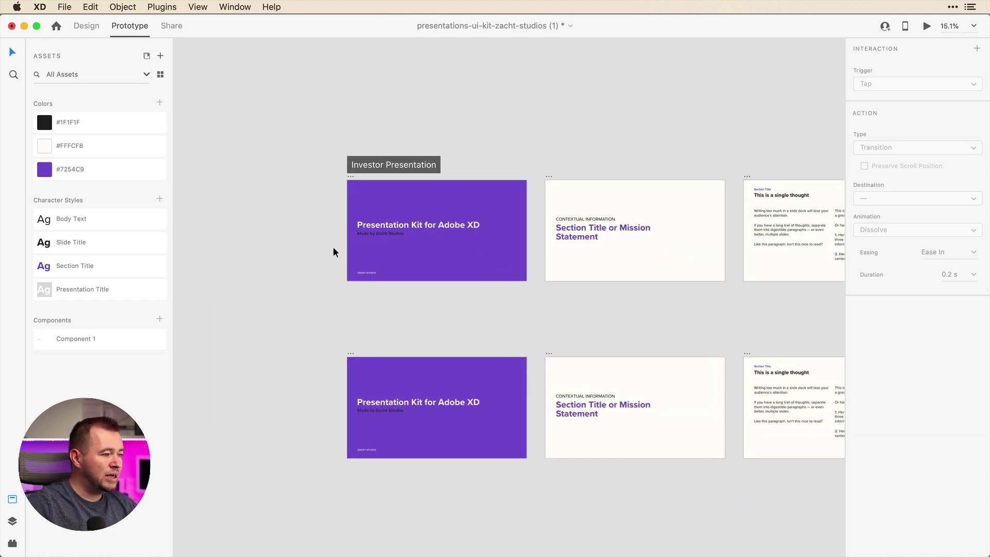
pyautogui.doubleClick(399, 225)
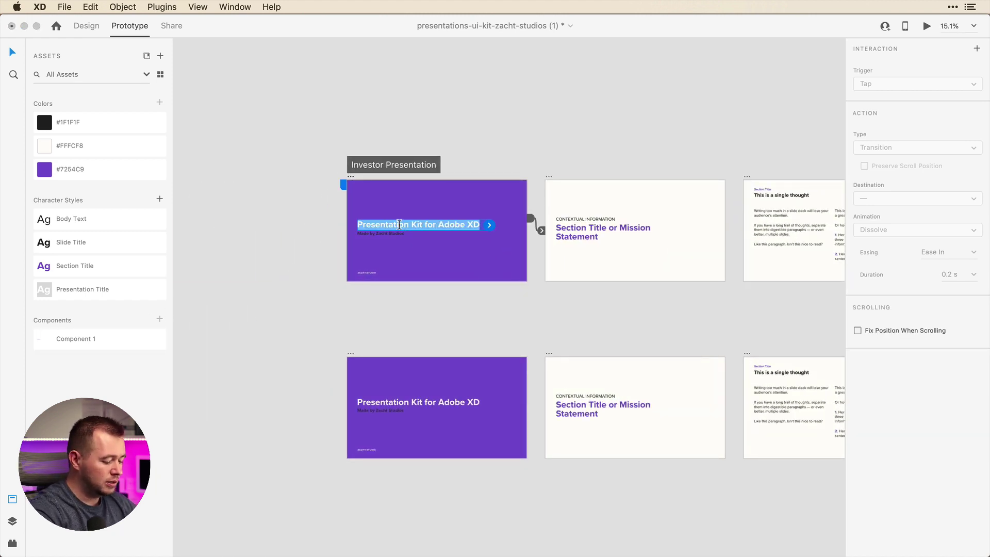
pyautogui.write('Inve')
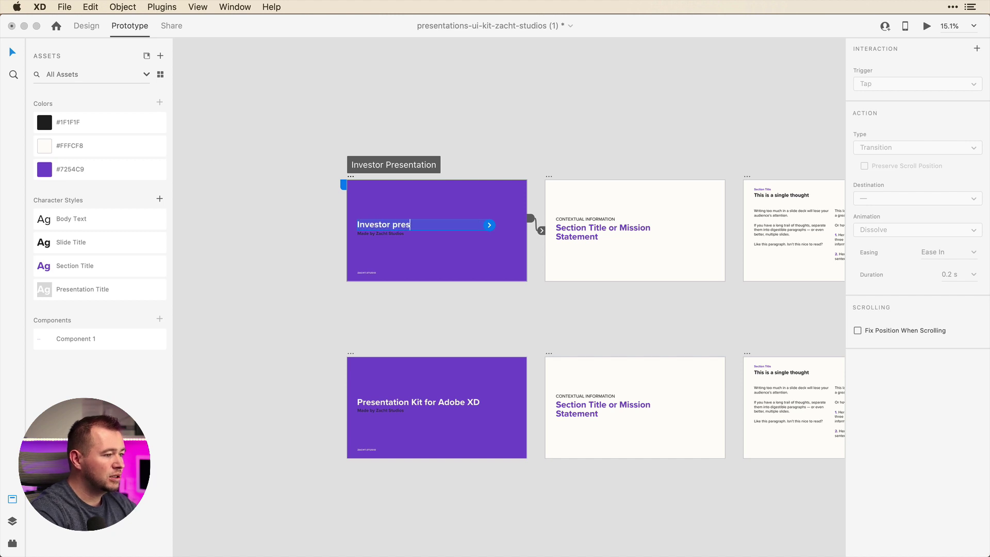
pyautogui.write('stor Presentation')
pyautogui.press('Escape')
pyautogui.doubleClick(429, 401)
pyautogui.write('Customer P')
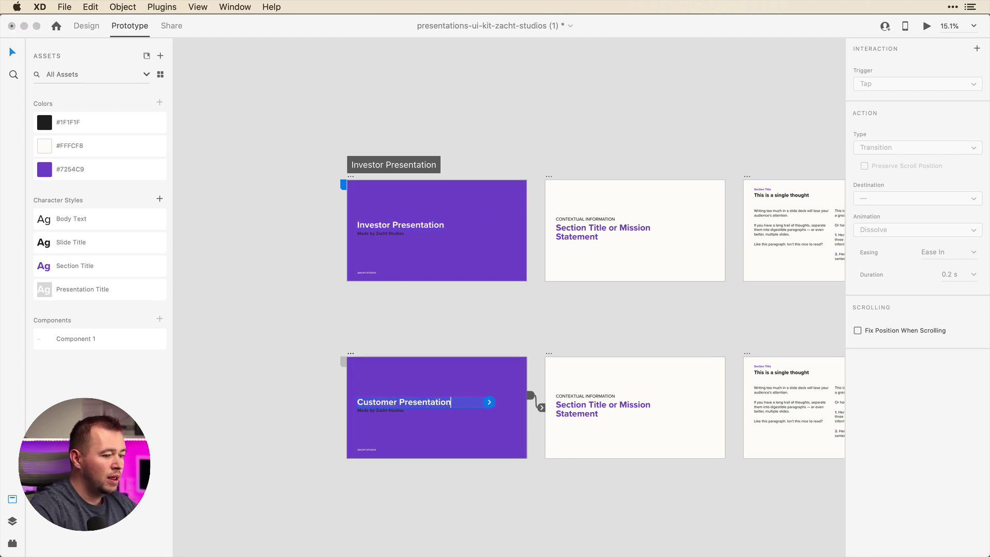
pyautogui.write('resentation')
# Right-align the lower second slide's section title and move it to the slide's right side
pyautogui.doubleClick(563, 405)
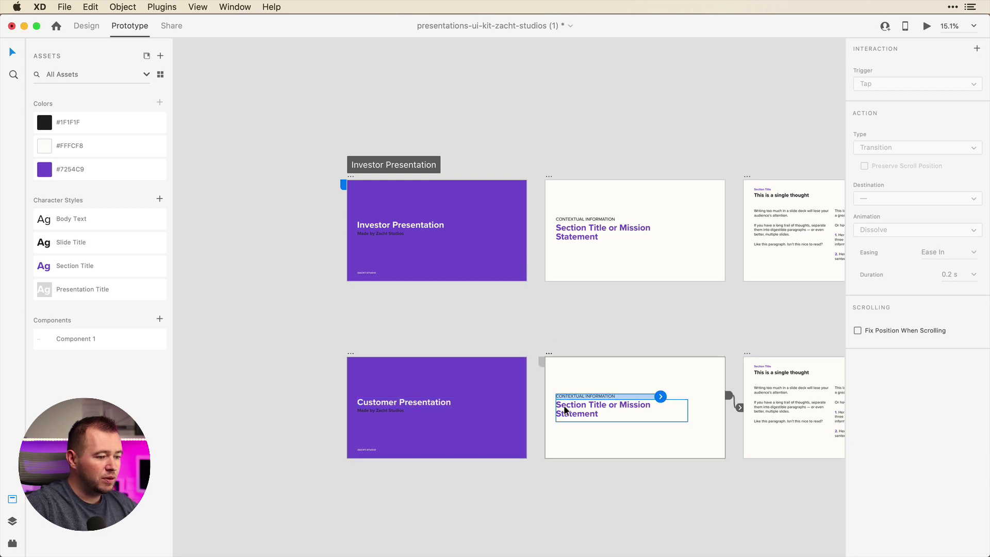
pyautogui.click(81, 26)
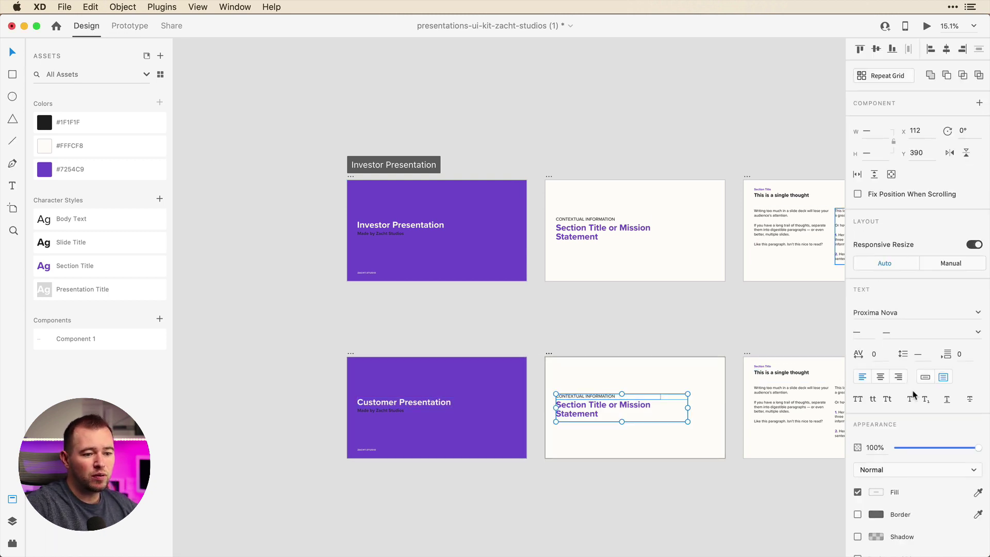
pyautogui.click(899, 378)
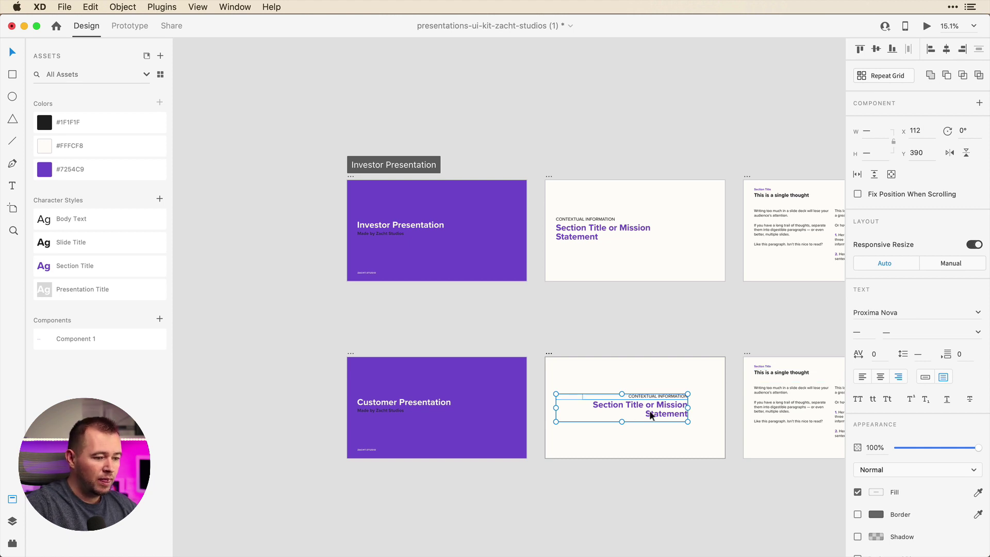
pyautogui.moveTo(652, 415); pyautogui.dragTo(671, 413)
pyautogui.click(658, 475)
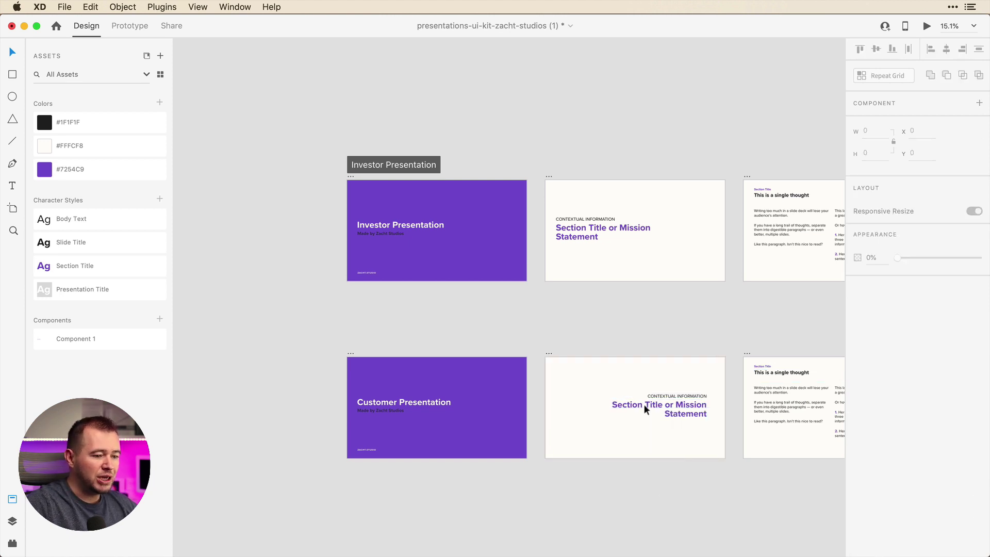
pyautogui.hscroll(5, 651, 426)
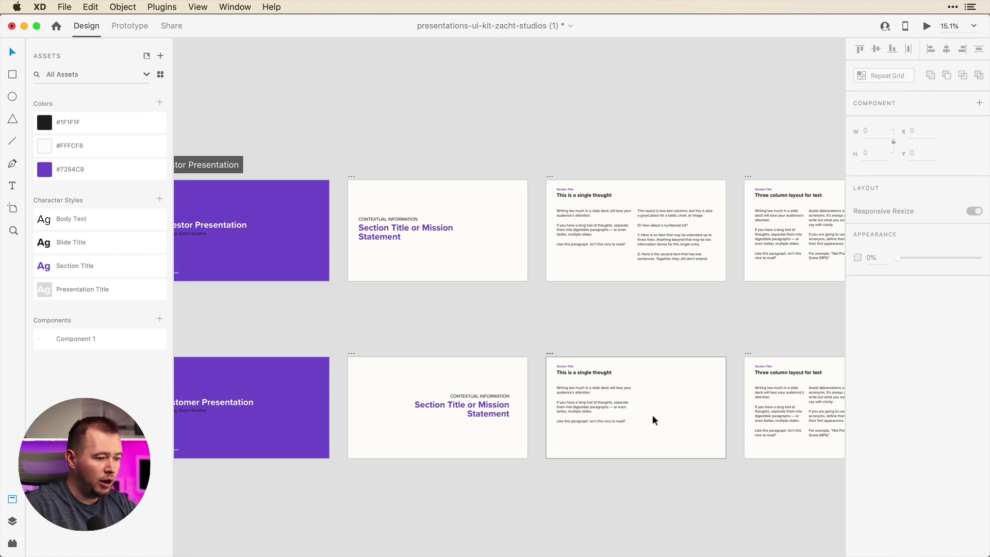
# Shift the body text on the lower third slide to the right
pyautogui.click(629, 415)
pyautogui.moveTo(650, 413); pyautogui.dragTo(721, 413)
pyautogui.hscroll(4, 686, 429)
# Inspect the lower three-column text slide's Auto-Animate interaction in Prototype mode
pyautogui.click(687, 430)
pyautogui.press('super+2')
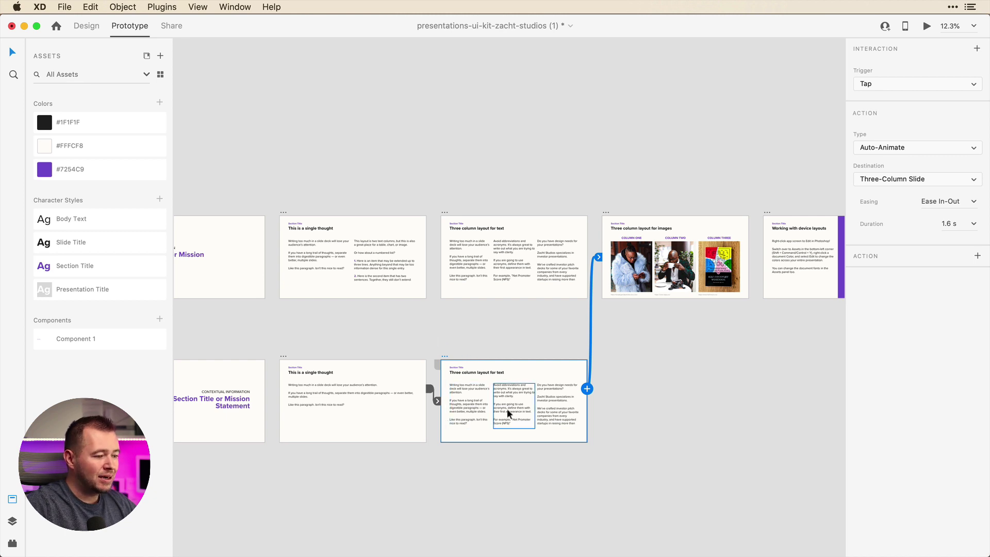
pyautogui.hscroll(3, 522, 407)
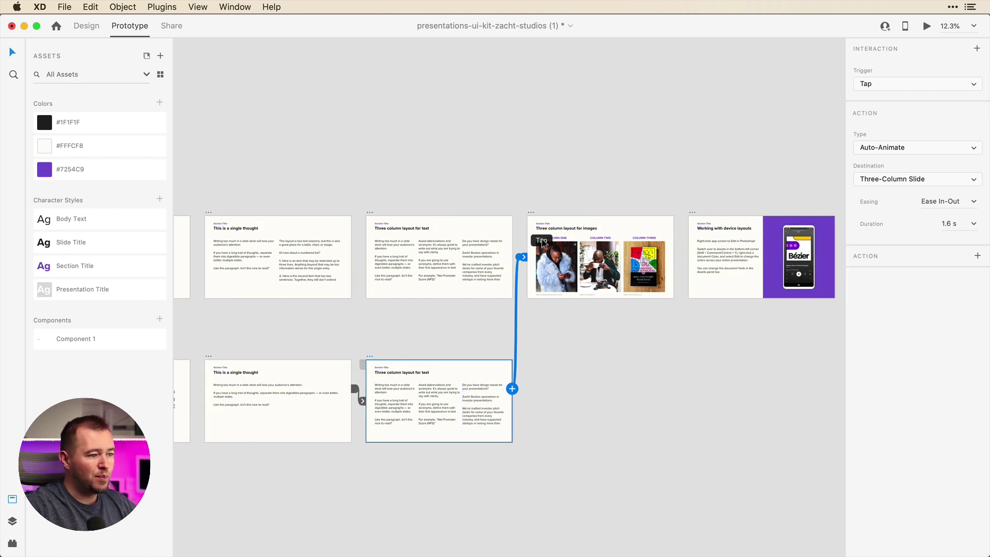
pyautogui.hscroll(5, 565, 232)
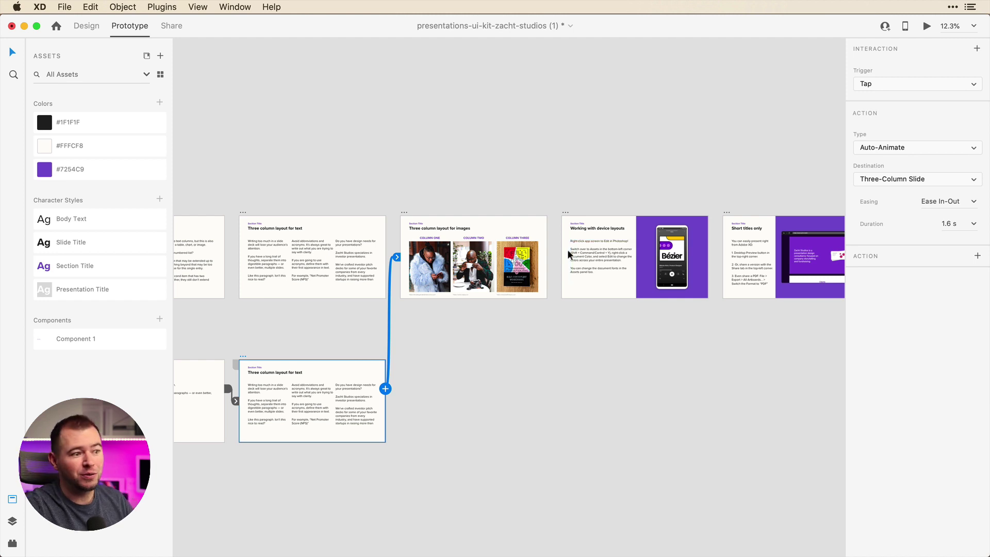
pyautogui.scroll(-1, 517, 268)
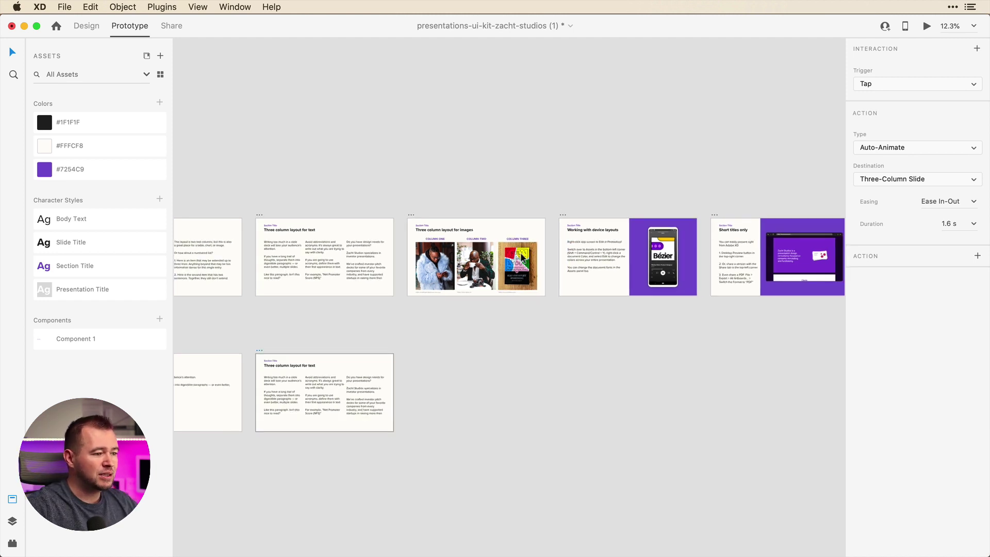
pyautogui.scroll(2, 516, 271)
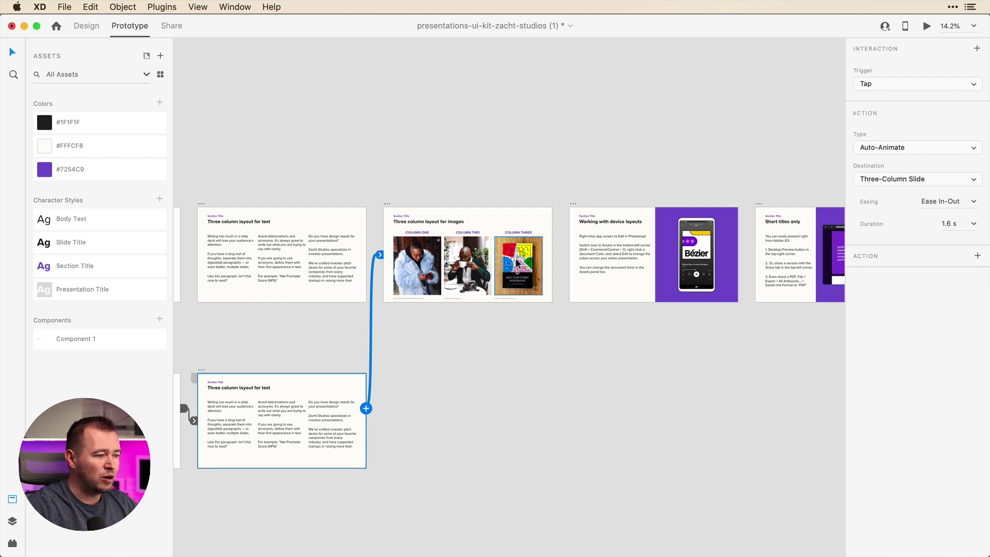
# Check the column-three image's link, then pan back to both rows' opening slides
pyautogui.click(517, 262)
pyautogui.click(485, 407)
pyautogui.scroll(-3, 473, 358)
pyautogui.hscroll(2, 510, 334)
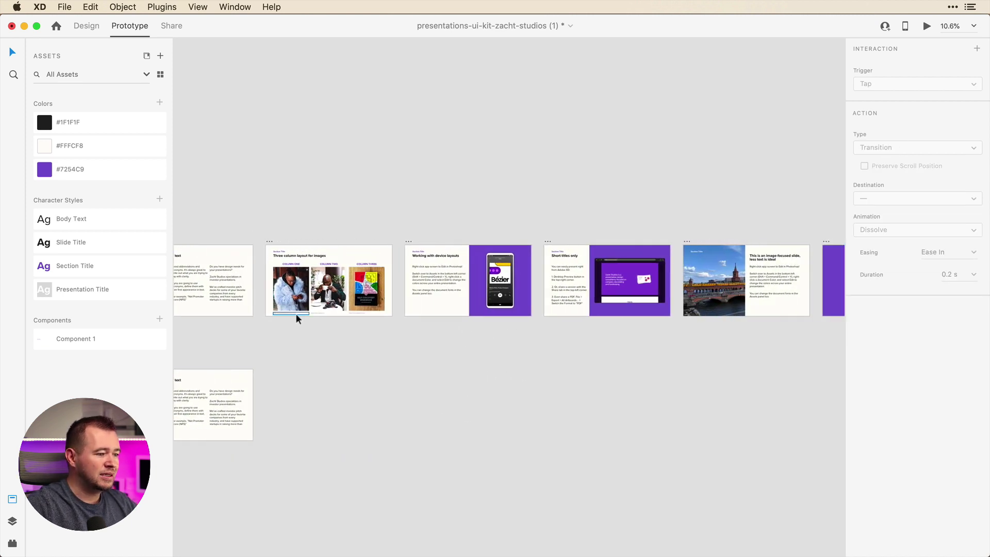
pyautogui.hscroll(5, 300, 316)
pyautogui.hscroll(-12, 301, 320)
pyautogui.hscroll(-6, 302, 319)
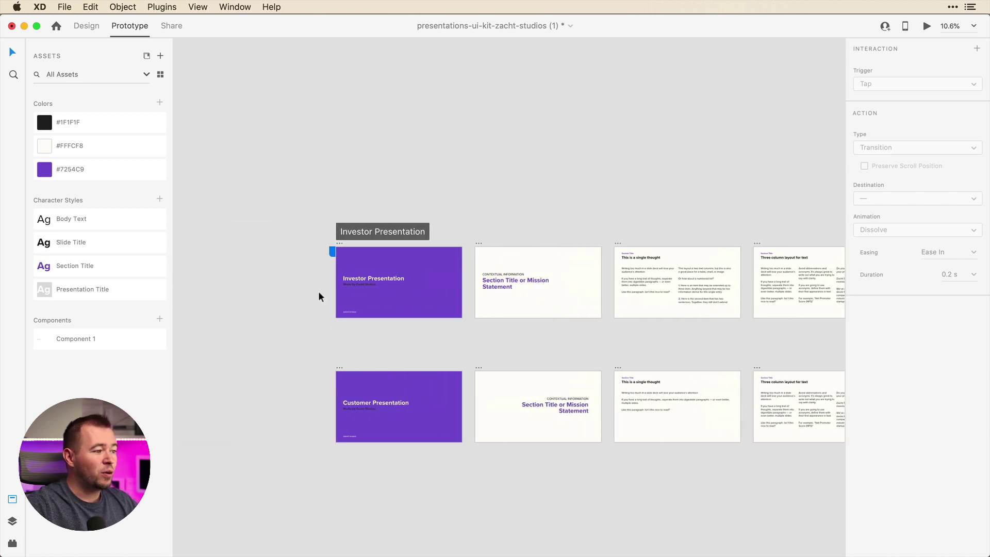
# Start a new flow at the Customer Presentation cover and rename it from Flow 1 to 'Customer Presentation'
pyautogui.click(369, 233)
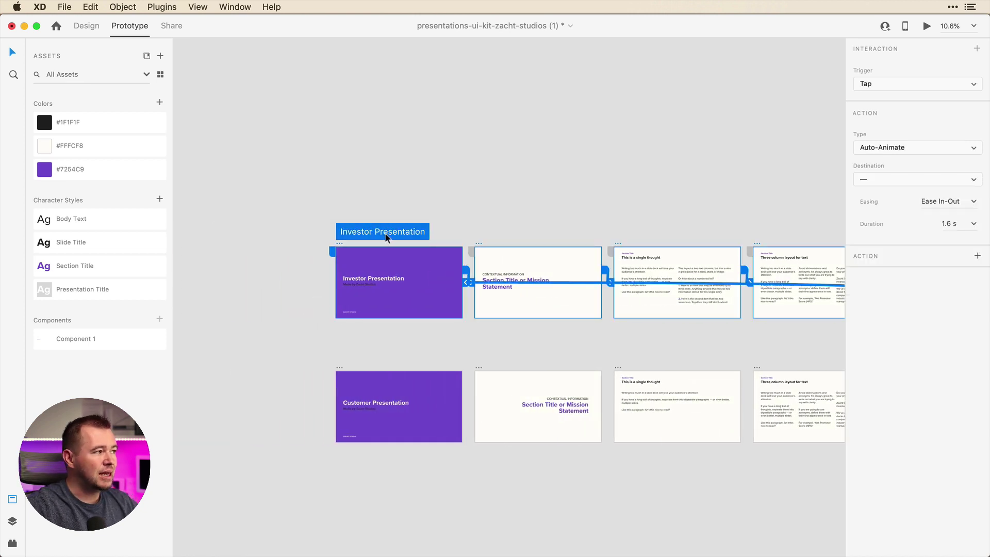
pyautogui.click(340, 371)
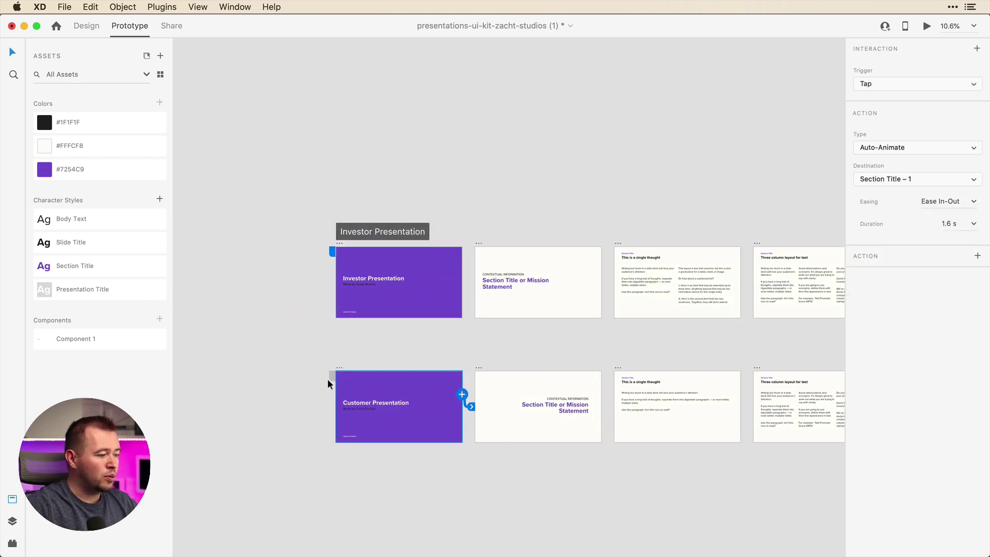
pyautogui.scroll(2, 333, 380)
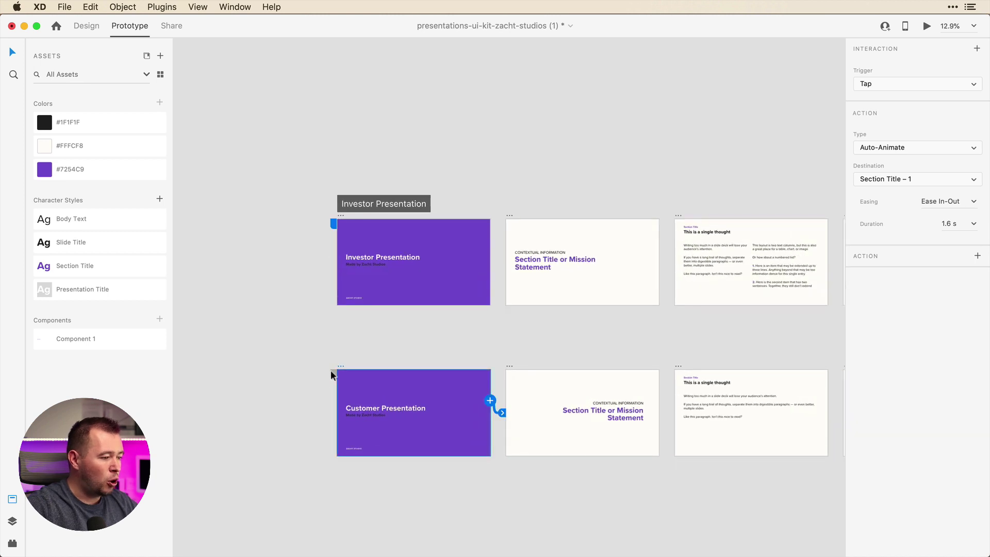
pyautogui.click(333, 374)
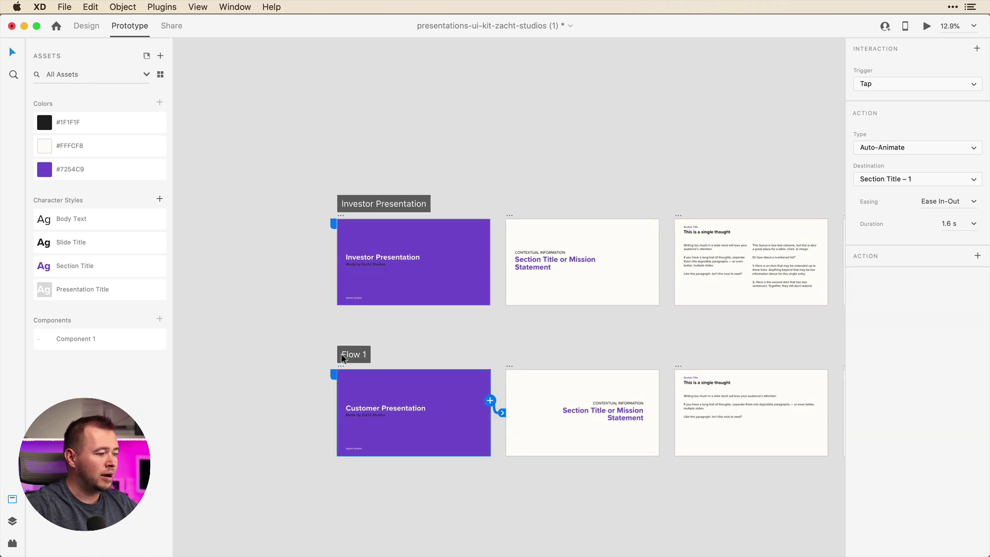
pyautogui.doubleClick(354, 355)
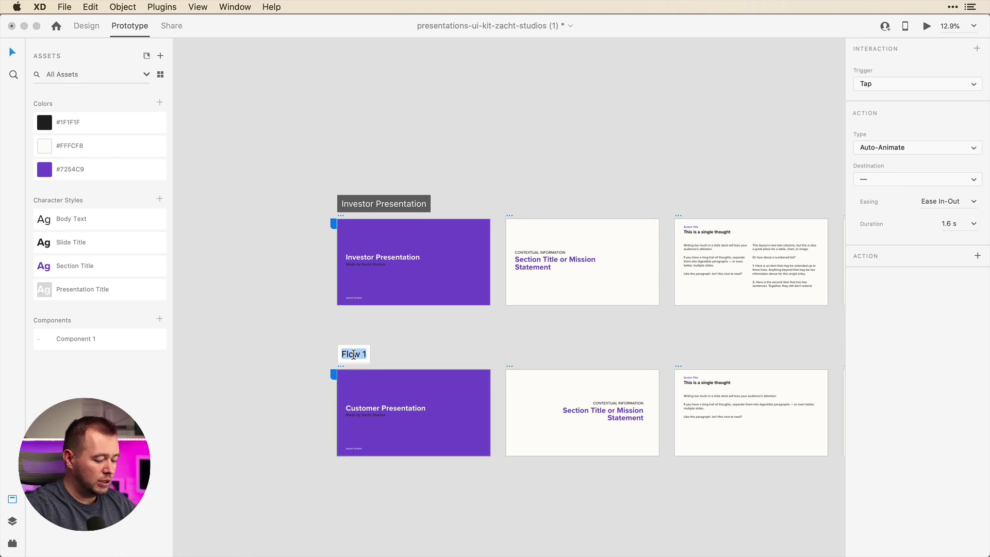
pyautogui.write('Customer Presentation')
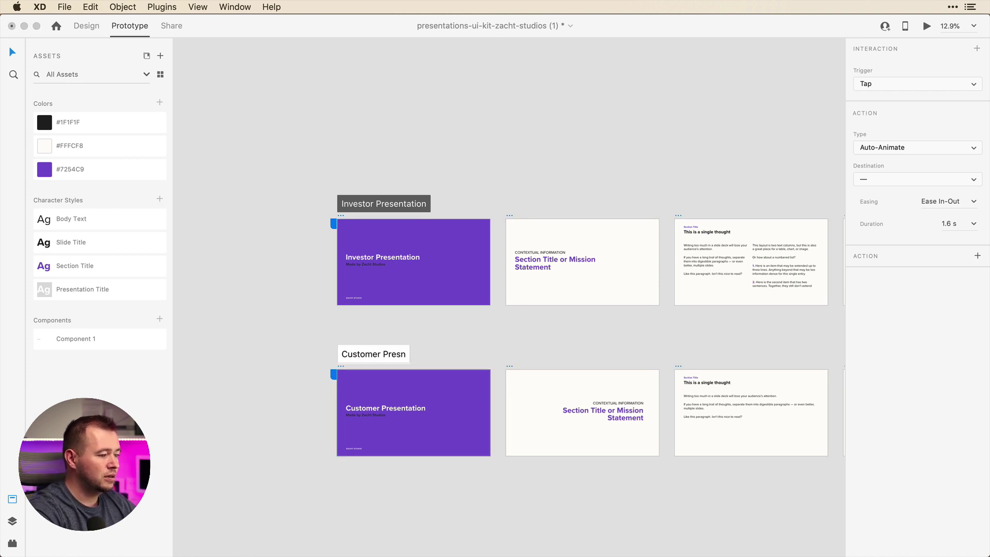
pyautogui.press('Return')
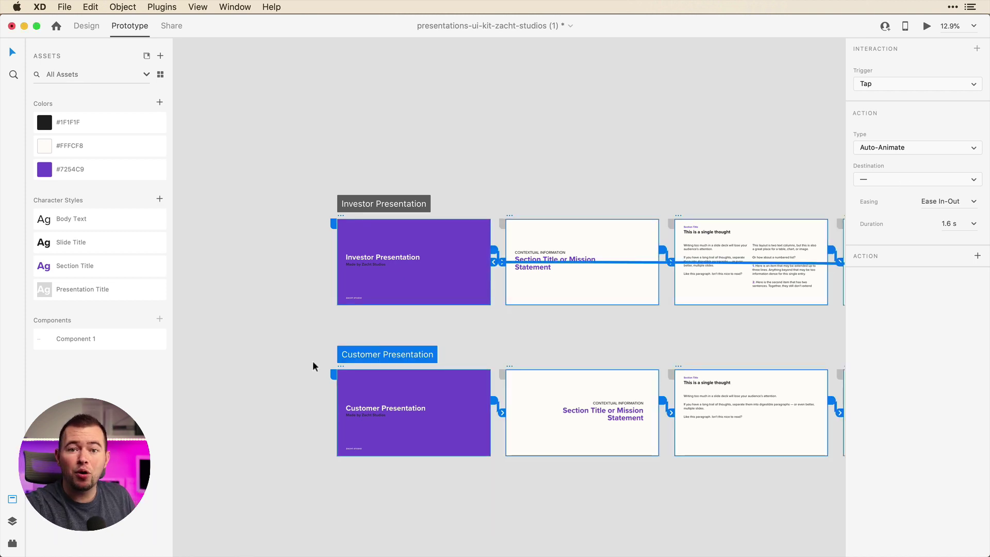
# Create a public share link for the Investor Presentation flow and open it in the browser
pyautogui.click(366, 205)
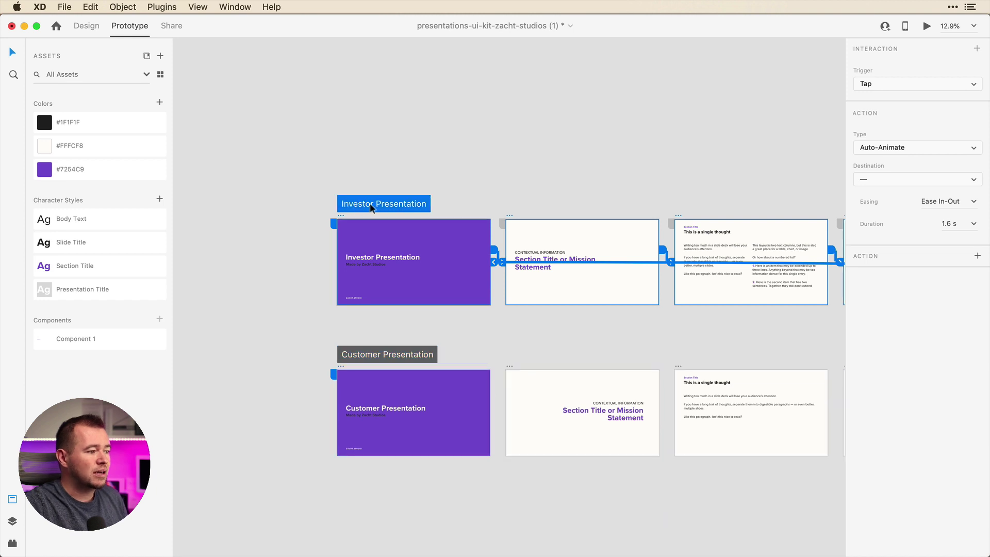
pyautogui.click(173, 28)
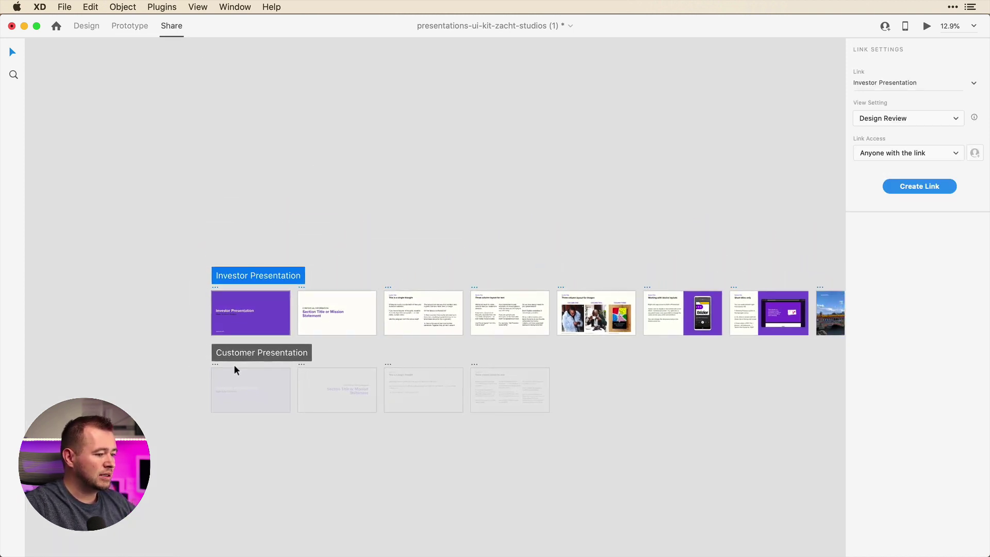
pyautogui.hscroll(10, 235, 370)
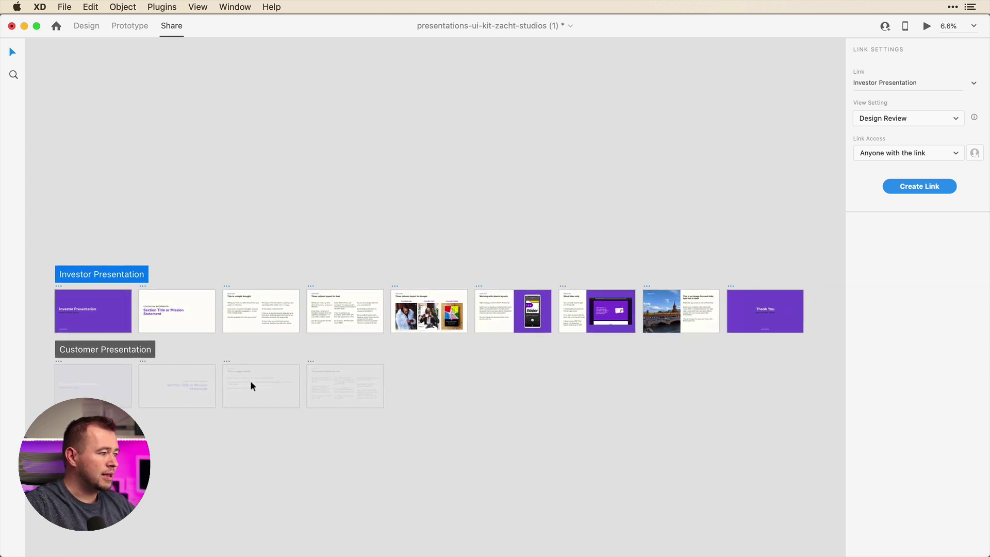
pyautogui.scroll(-1, 81, 320)
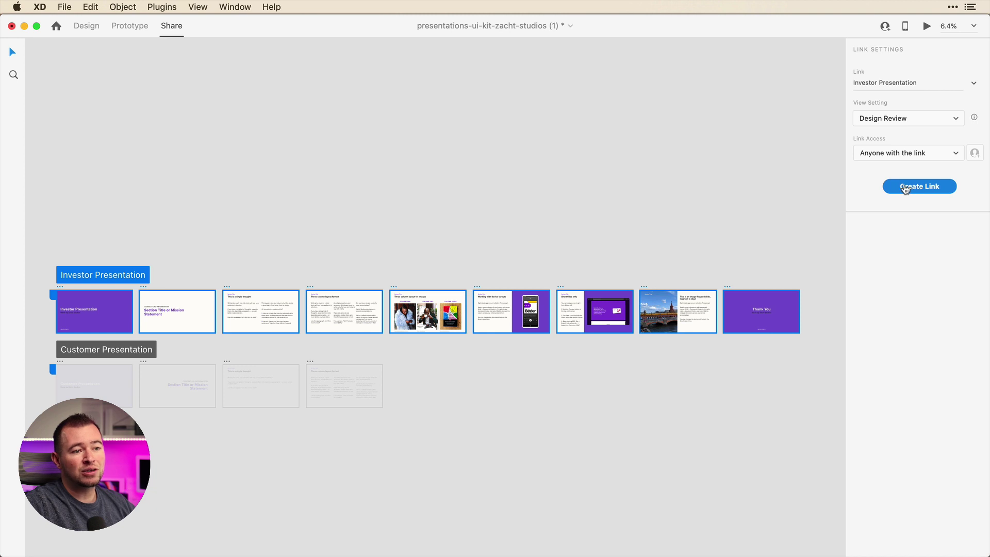
pyautogui.click(921, 189)
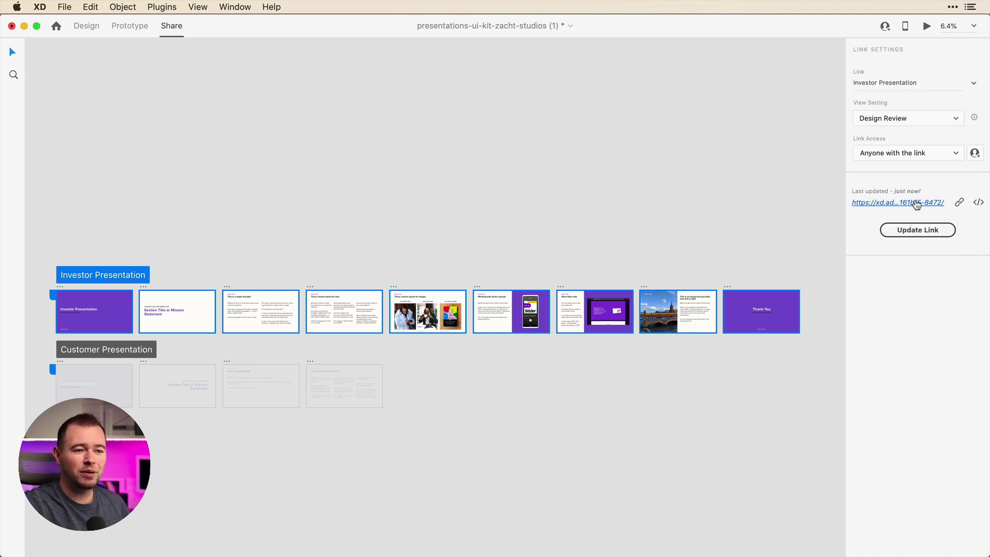
pyautogui.click(877, 204)
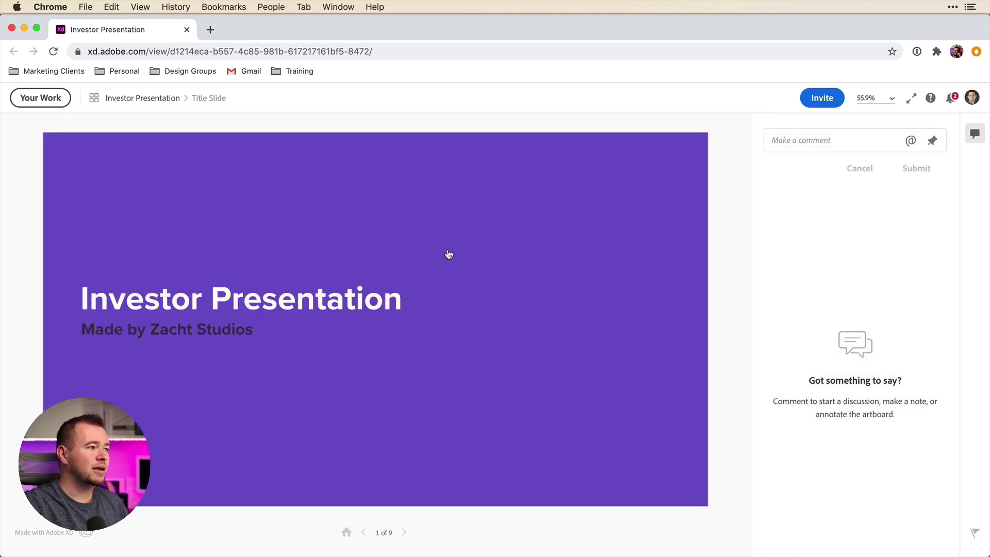
# Step through the Investor slides to slide 4, then pick the Customer Presentation flow in XD
pyautogui.click(463, 265)
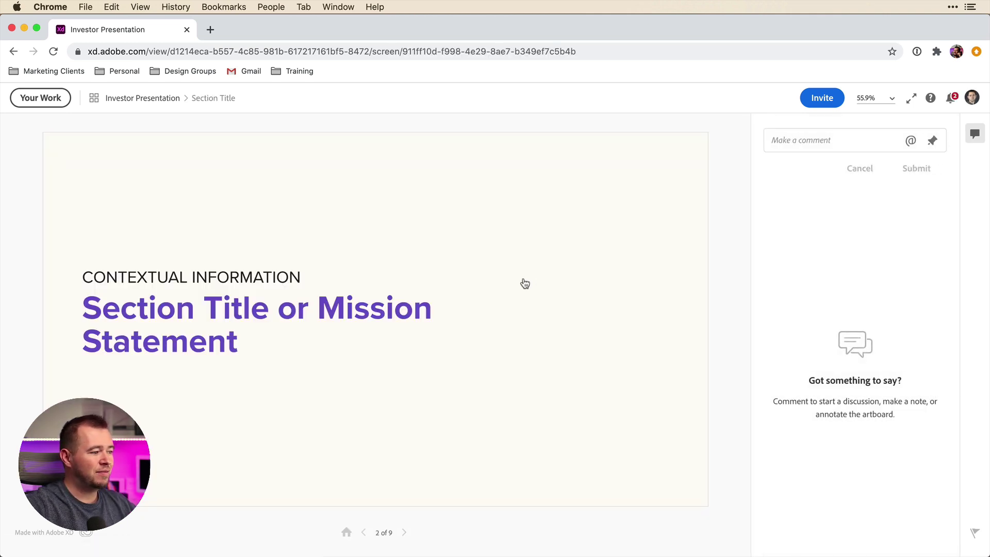
pyautogui.click(523, 282)
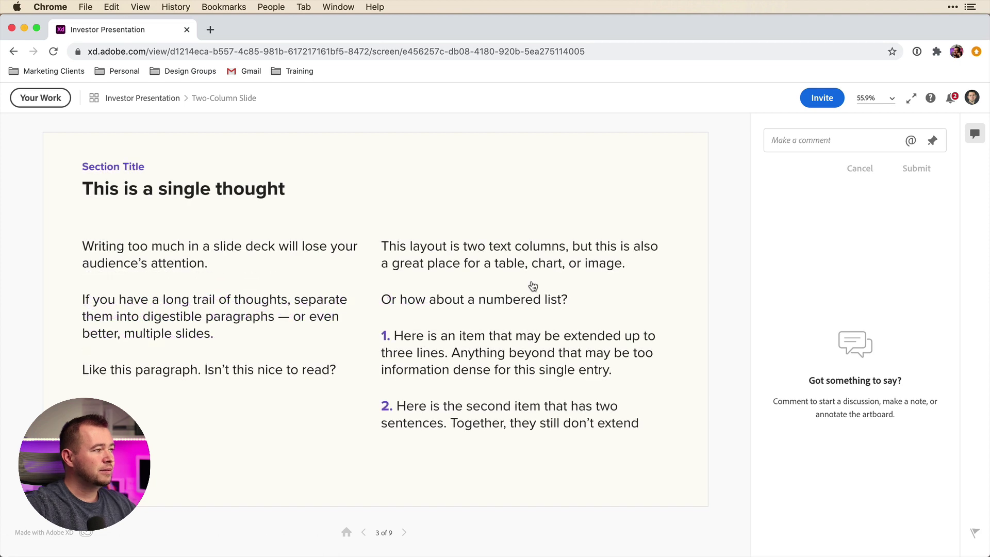
pyautogui.click(533, 287)
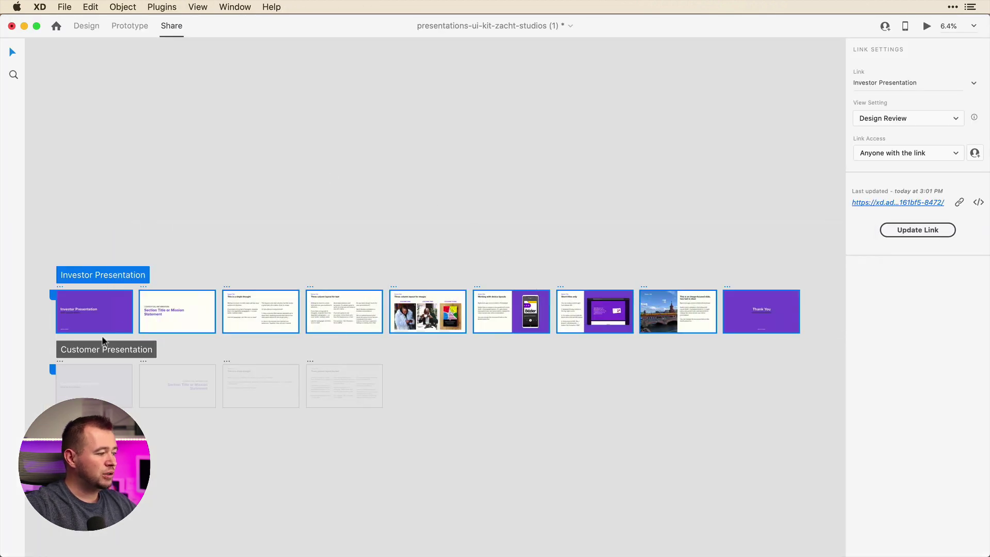
pyautogui.click(108, 352)
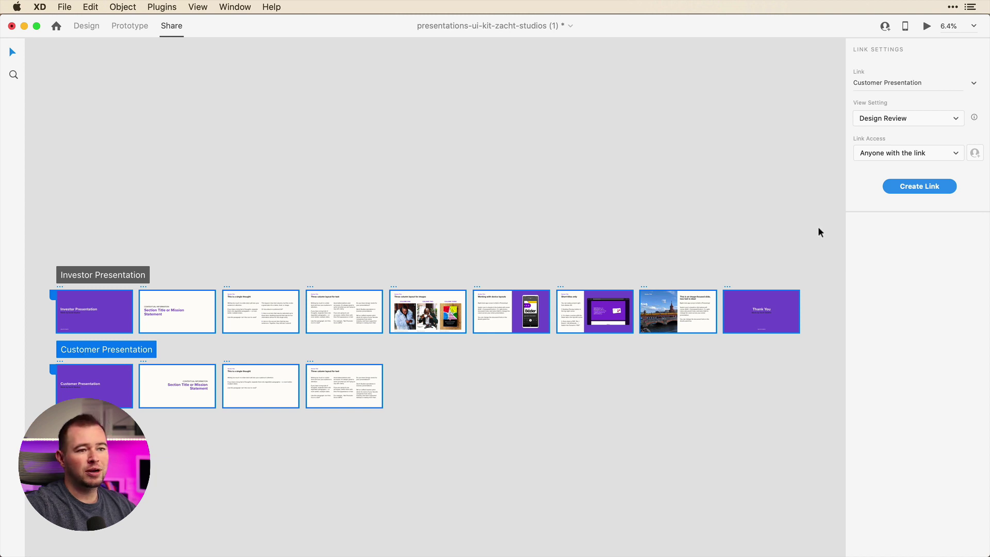
# Create a Design Review link for Customer Presentation, then compare it with the Investor link
pyautogui.click(904, 119)
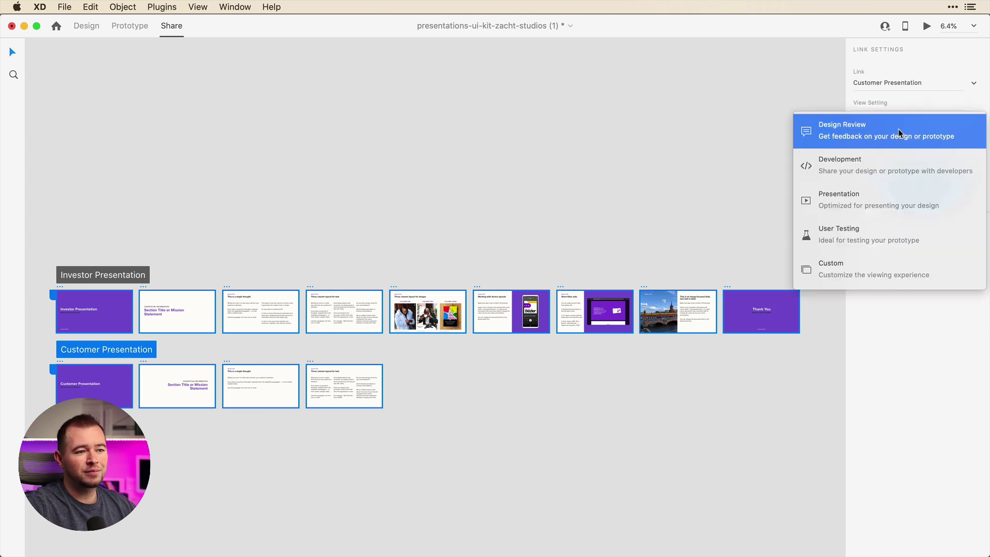
pyautogui.click(853, 135)
pyautogui.click(914, 189)
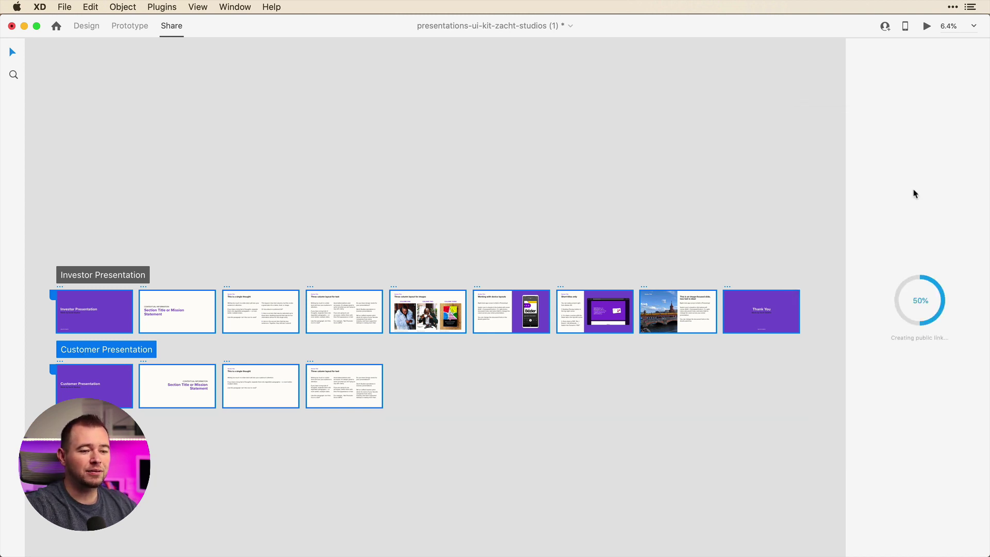
pyautogui.click(91, 280)
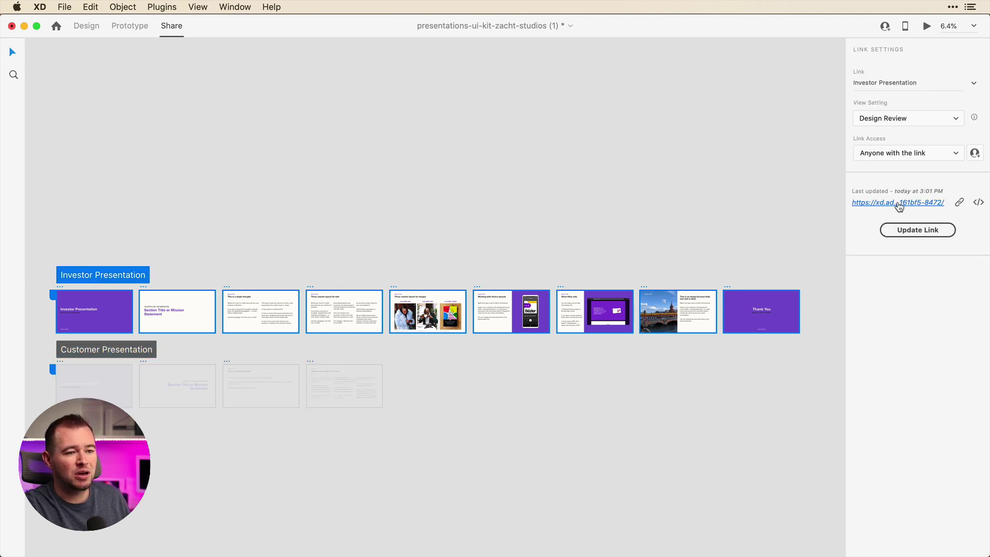
pyautogui.click(77, 348)
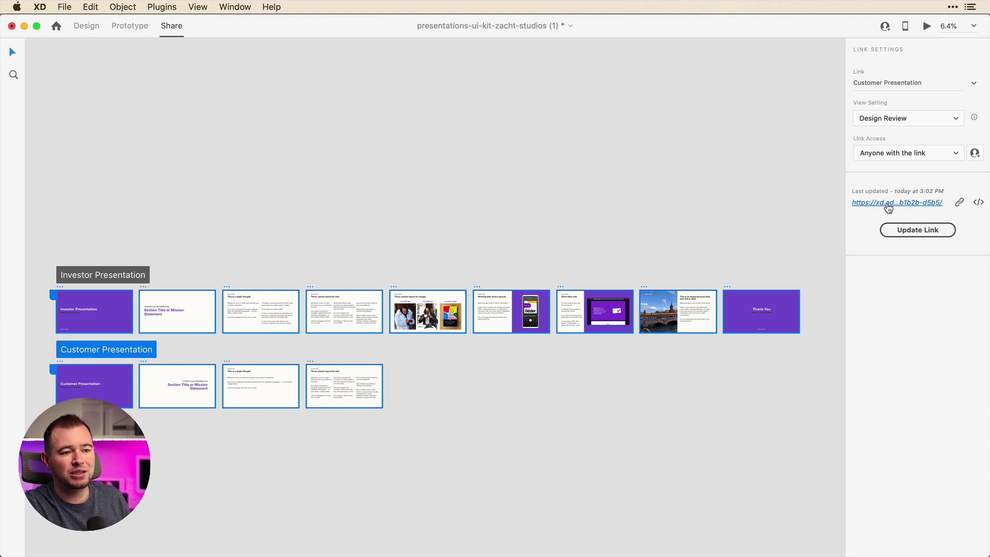